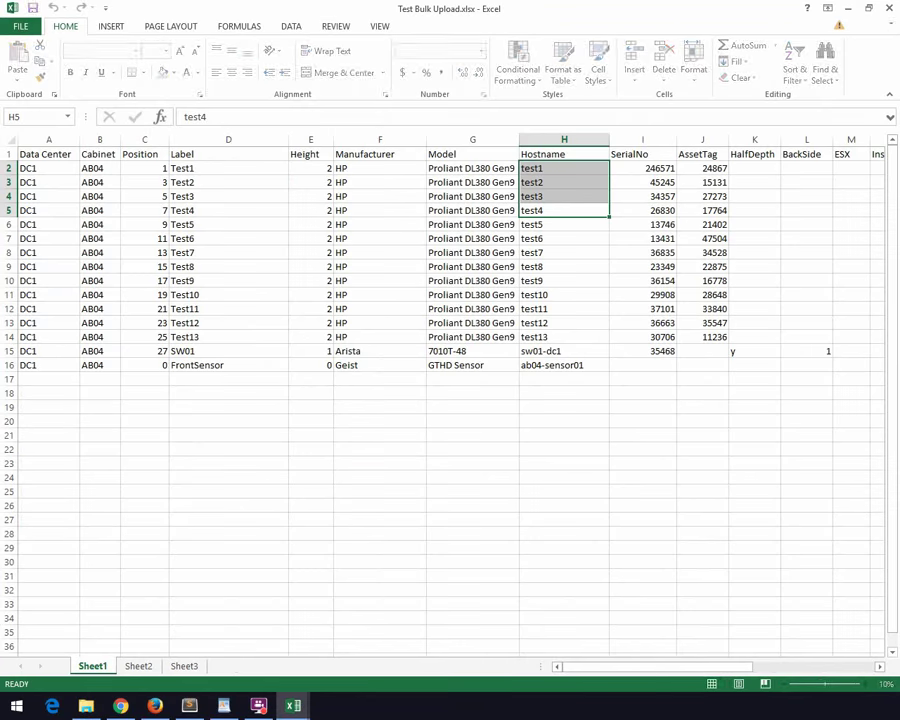
Review the Data Center and Position headings and the first device's DC1 and AB04 values
{"action": "left_click", "coordinate": [66, 156]}
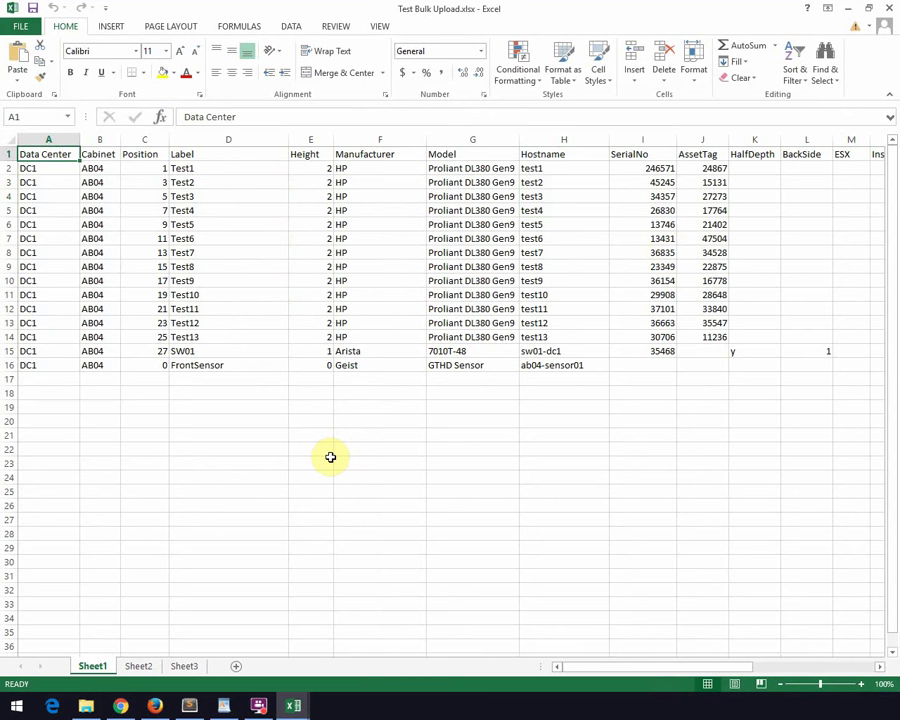
{"action": "key", "text": "Right"}
{"action": "key", "text": "Right"}
{"action": "key", "text": "Right"}
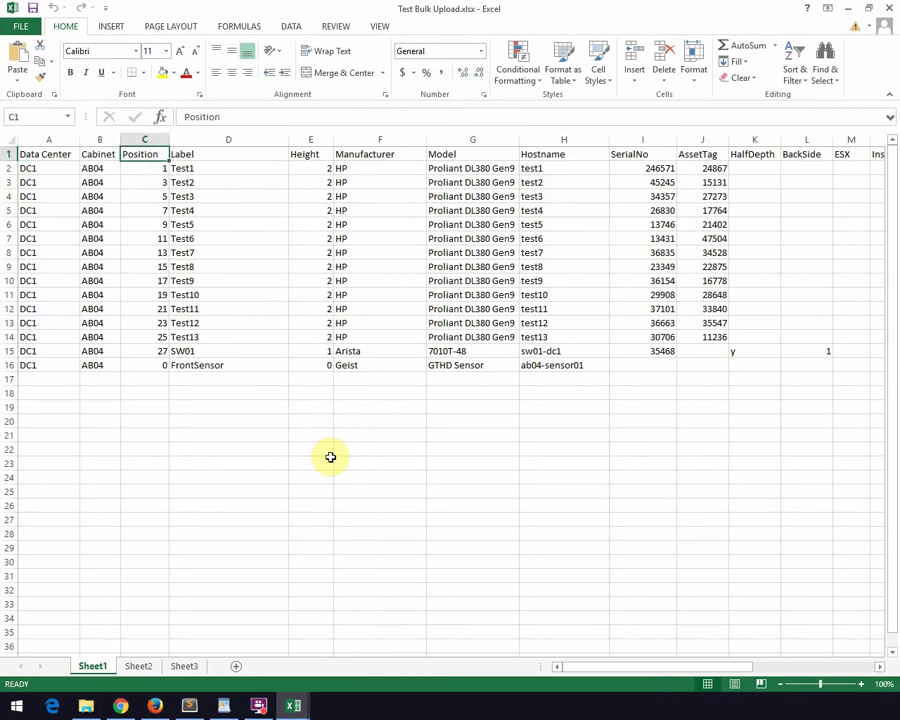
{"action": "key", "text": "Right"}
{"action": "key", "text": "Right"}
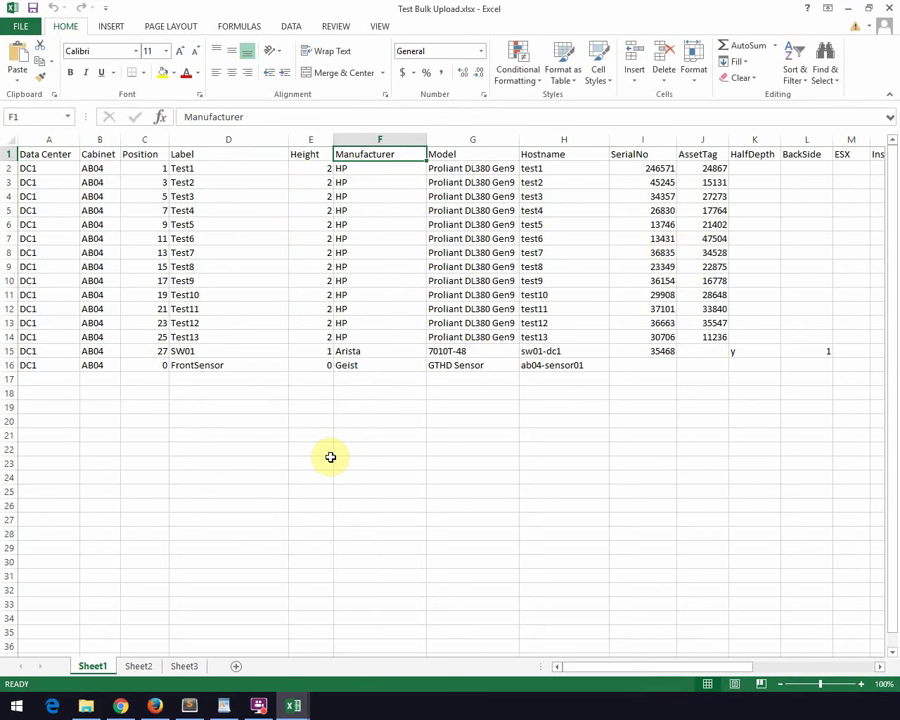
{"action": "key", "text": "Left"}
{"action": "key", "text": "Left"}
{"action": "key", "text": "Left"}
{"action": "key", "text": "Left"}
{"action": "key", "text": "Left"}
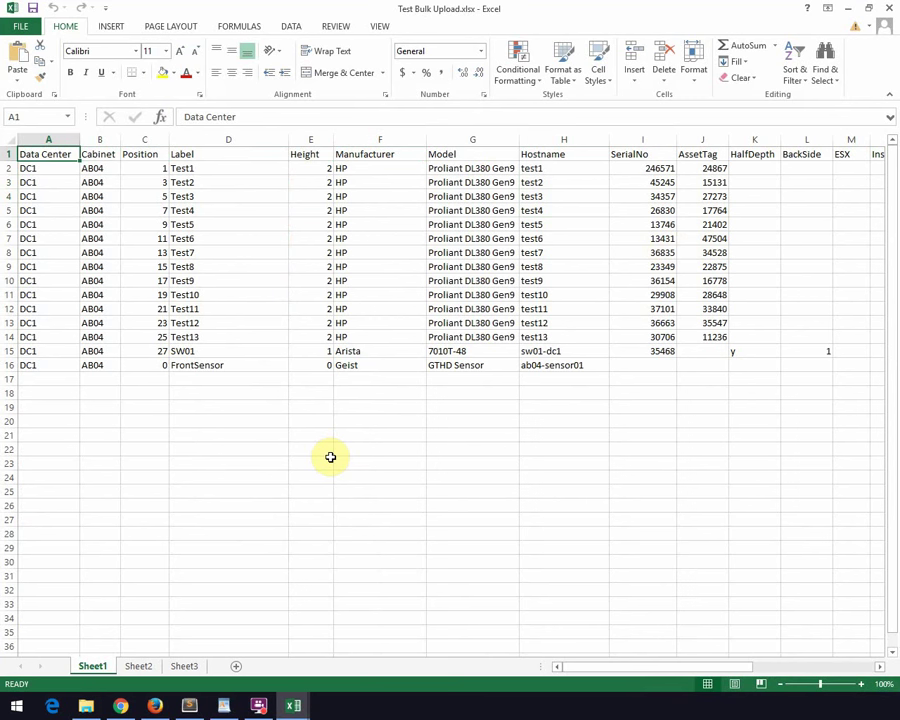
{"action": "key", "text": "Right"}
{"action": "key", "text": "Right"}
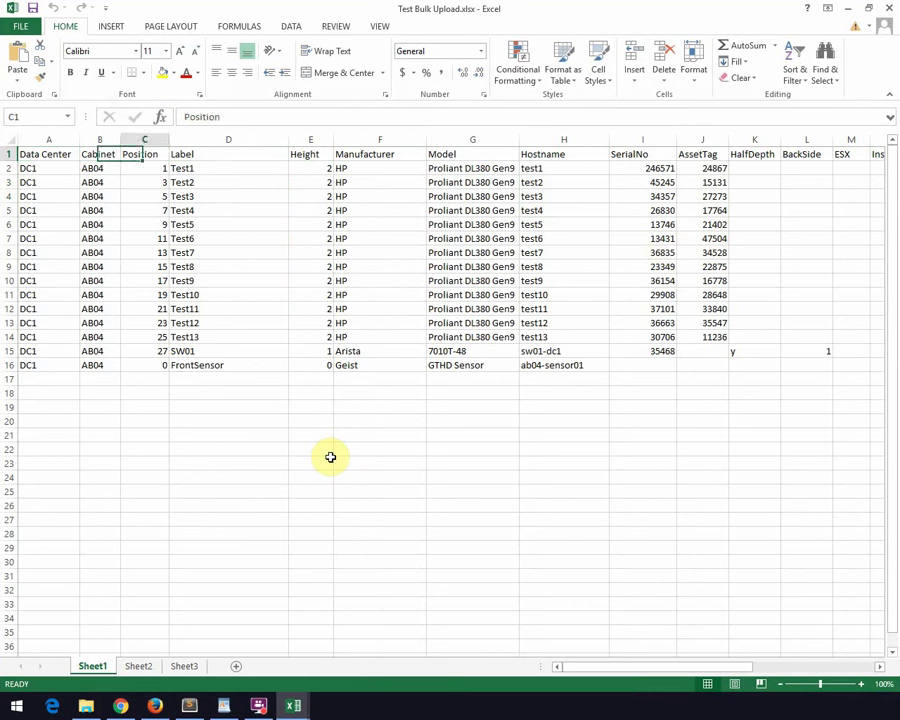
{"action": "key", "text": "Right"}
{"action": "key", "text": "Right"}
{"action": "key", "text": "Right"}
{"action": "key", "text": "Left"}
{"action": "key", "text": "Left"}
{"action": "key", "text": "Left"}
{"action": "key", "text": "Left"}
{"action": "key", "text": "Left"}
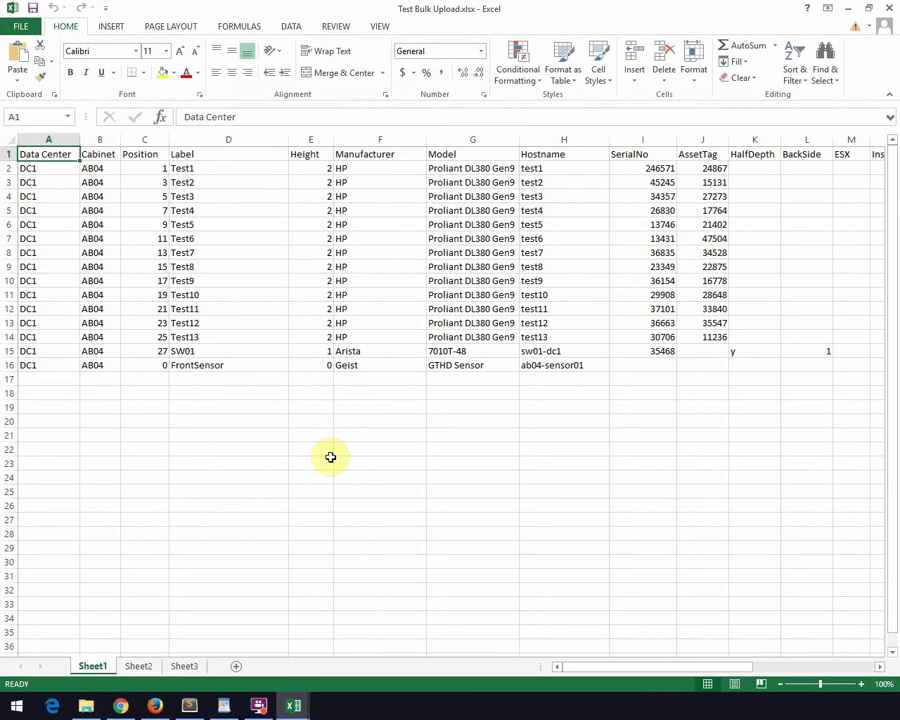
{"action": "key", "text": "Down"}
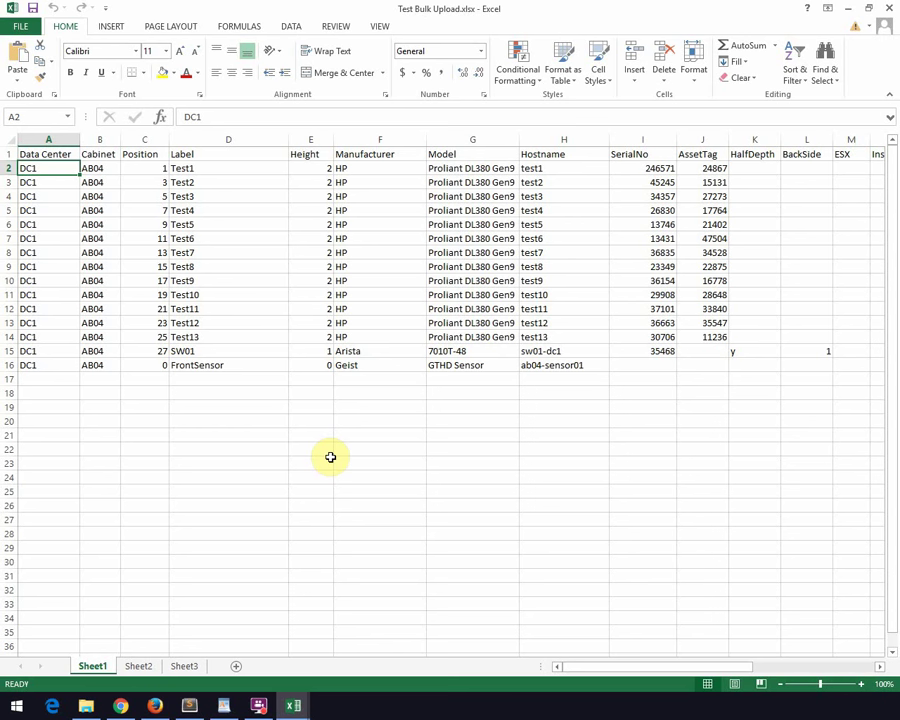
{"action": "key", "text": "Right"}
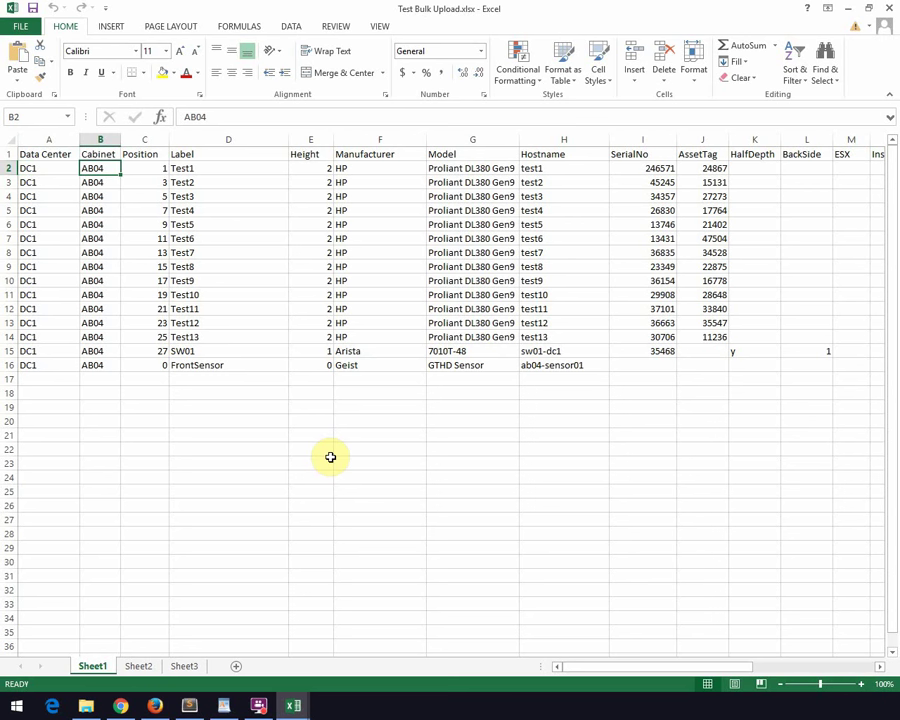
{"action": "key", "text": "Left"}
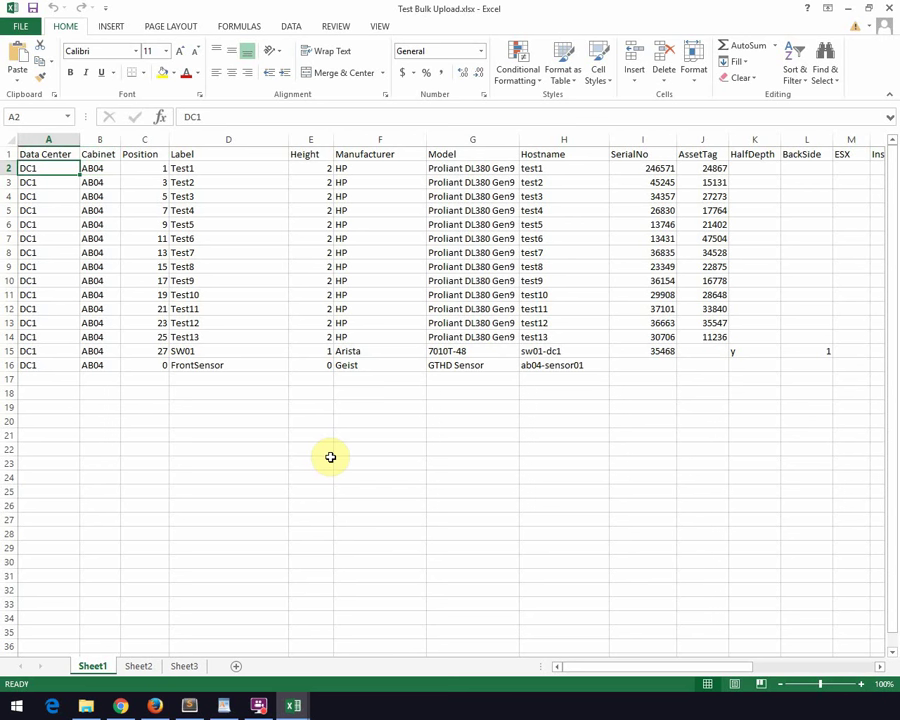
{"action": "key", "text": "Right"}
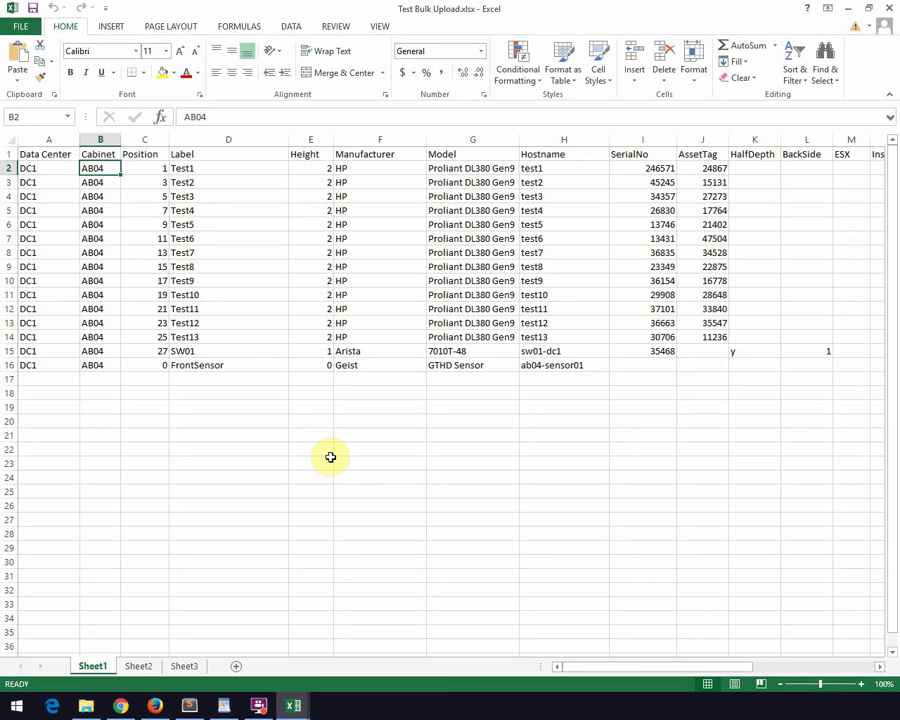
{"action": "key", "text": "Left"}
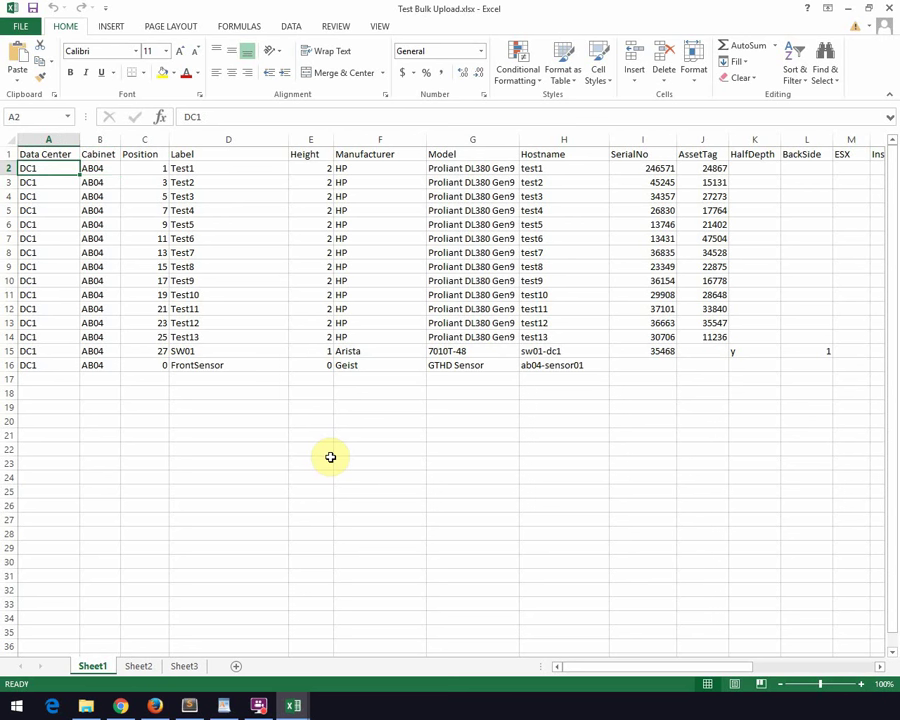
{"action": "key", "text": "Right"}
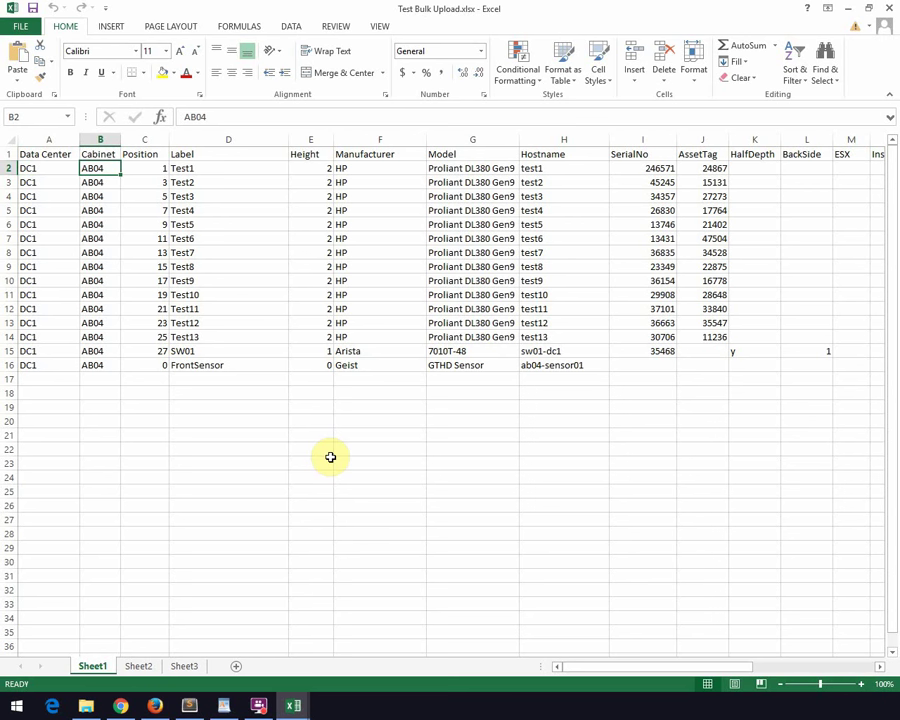
{"action": "key", "text": "Right"}
{"action": "key", "text": "Right"}
{"action": "key", "text": "Right"}
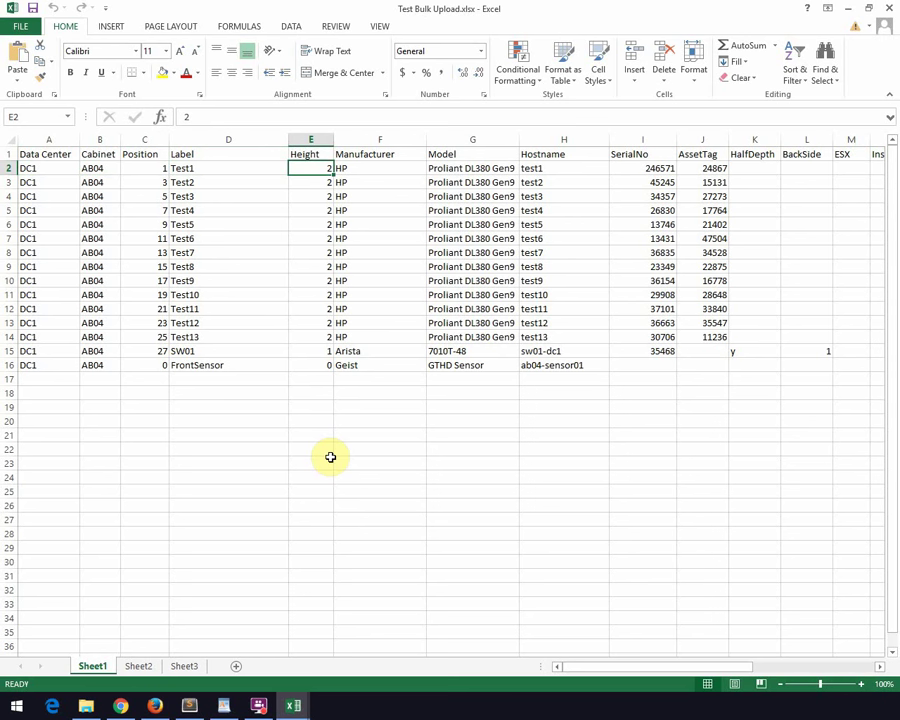
Check FrontSensor's position and height of 0 and the first device's manufacturer HP and model
{"action": "left_click", "coordinate": [150, 365]}
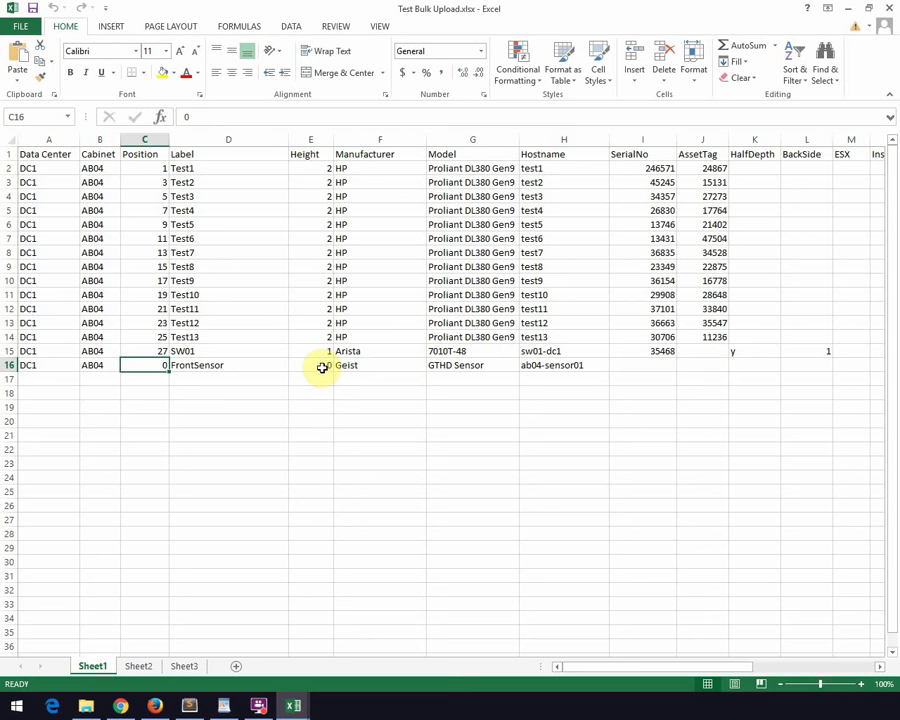
{"action": "left_click", "coordinate": [322, 366]}
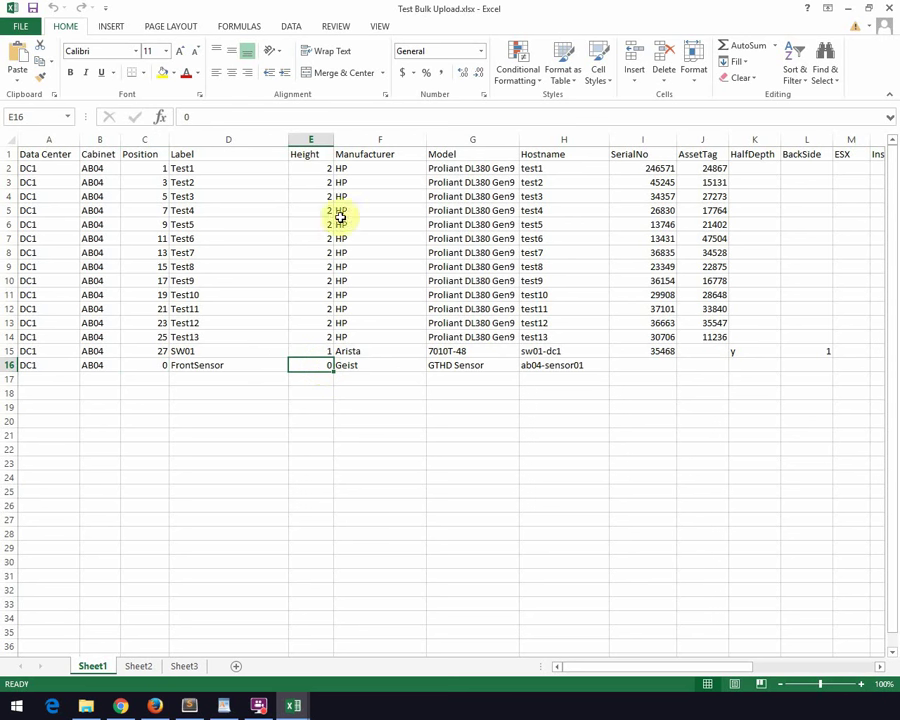
{"action": "left_click", "coordinate": [345, 169]}
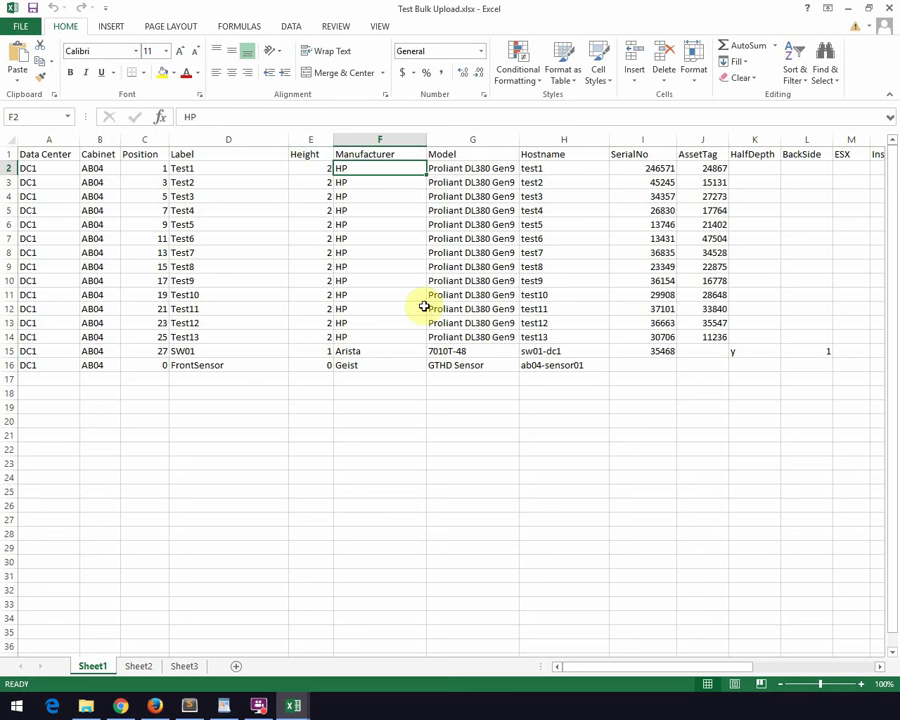
{"action": "left_click", "coordinate": [440, 168]}
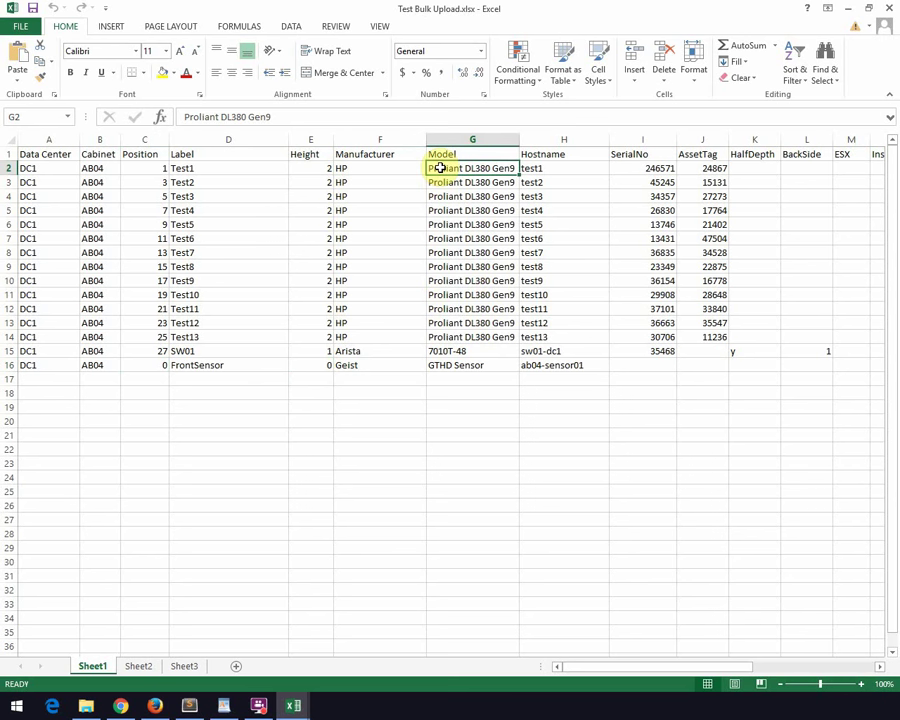
{"action": "left_click", "coordinate": [419, 167]}
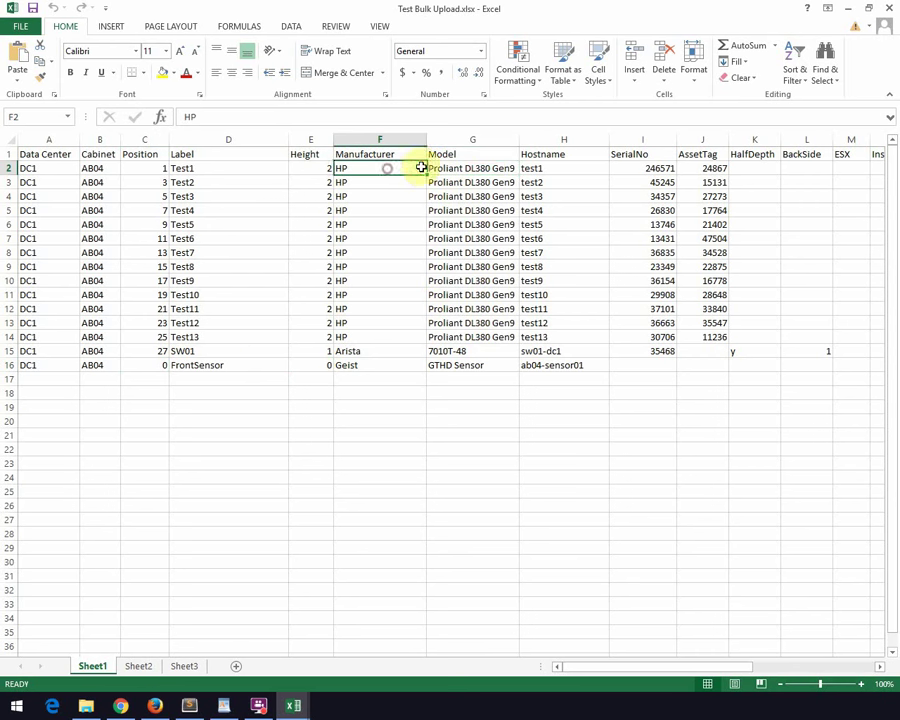
{"action": "left_click", "coordinate": [485, 169]}
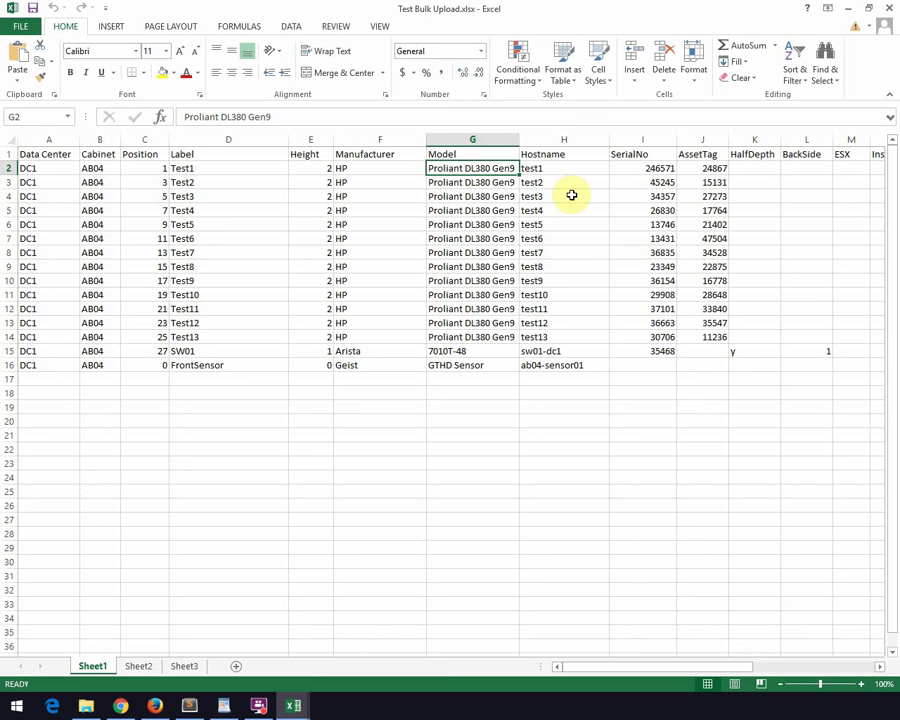
Review hostname test1, Reservation, Owner IT, Contact and serial 246571, then return to column A
{"action": "key", "text": "Right"}
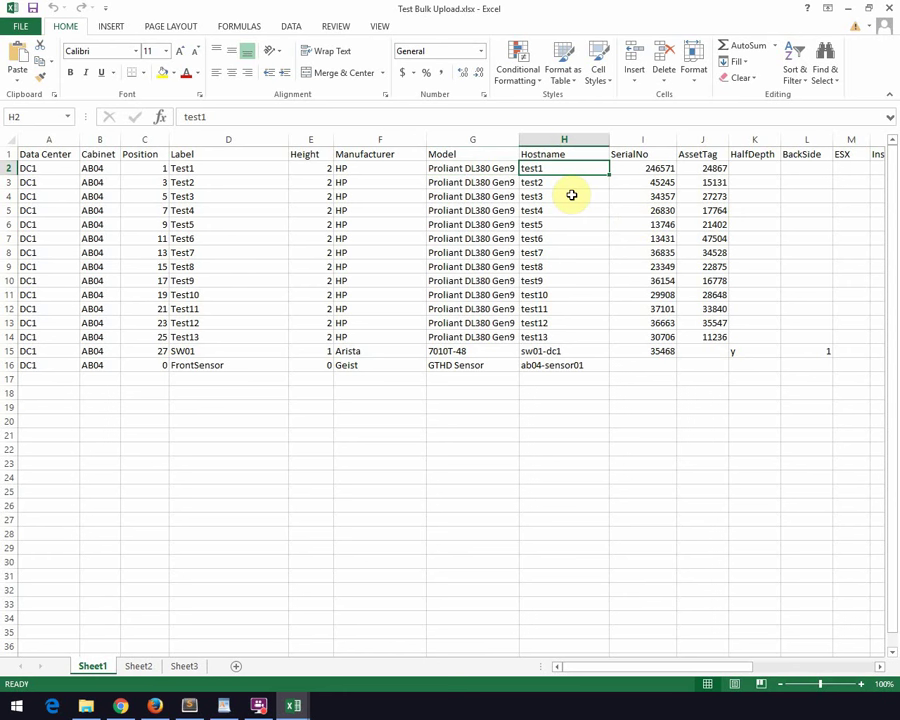
{"action": "key", "text": "Right"}
{"action": "key", "text": "Right"}
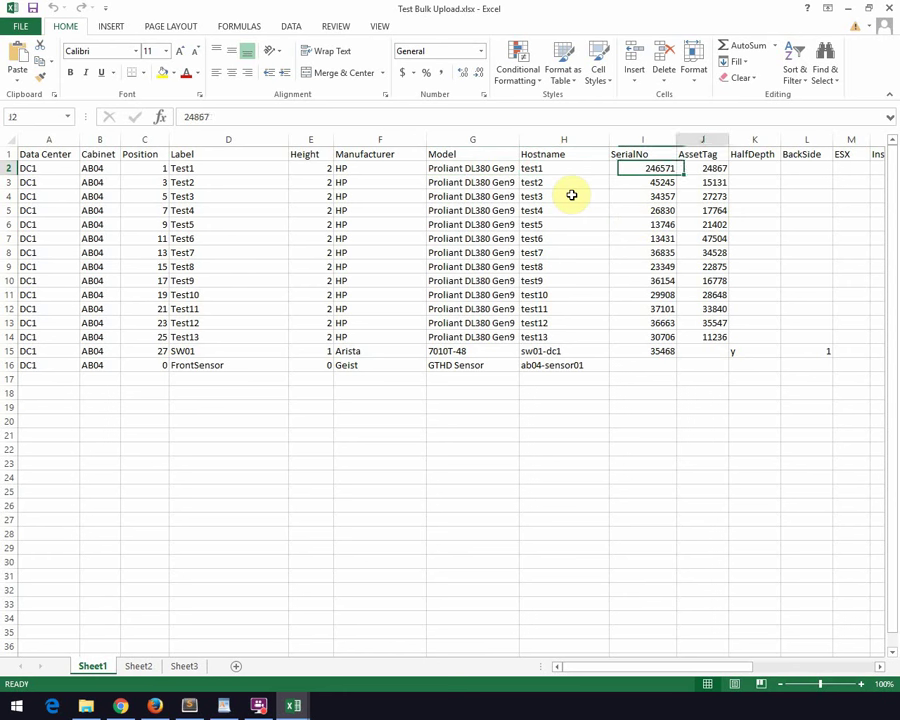
{"action": "key", "text": "Right"}
{"action": "key", "text": "Right"}
{"action": "key", "text": "Right"}
{"action": "key", "text": "Right"}
{"action": "key", "text": "Right"}
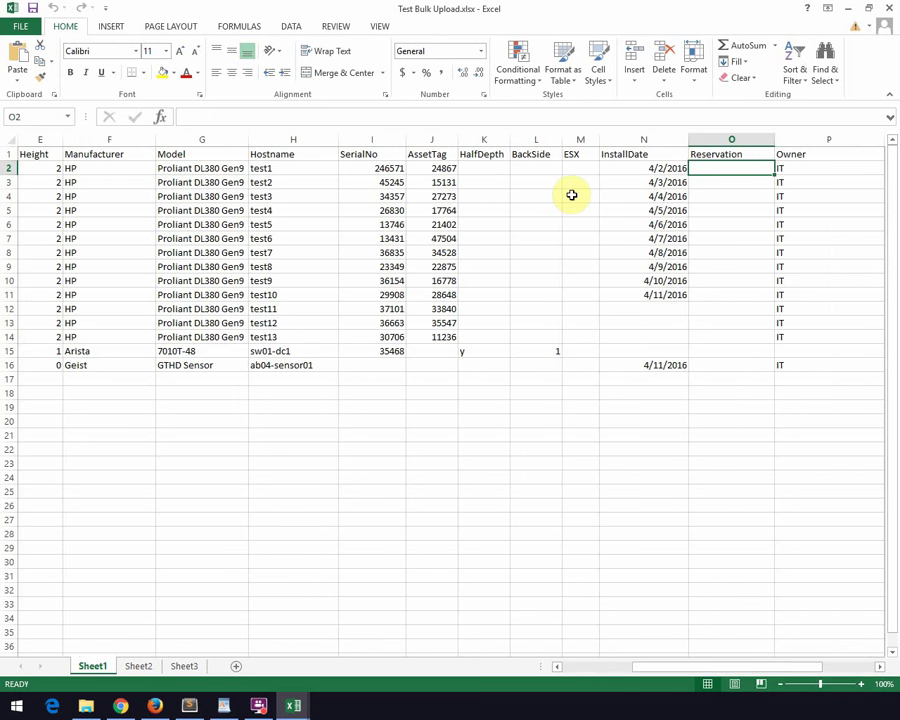
{"action": "key", "text": "Right"}
{"action": "key", "text": "Right"}
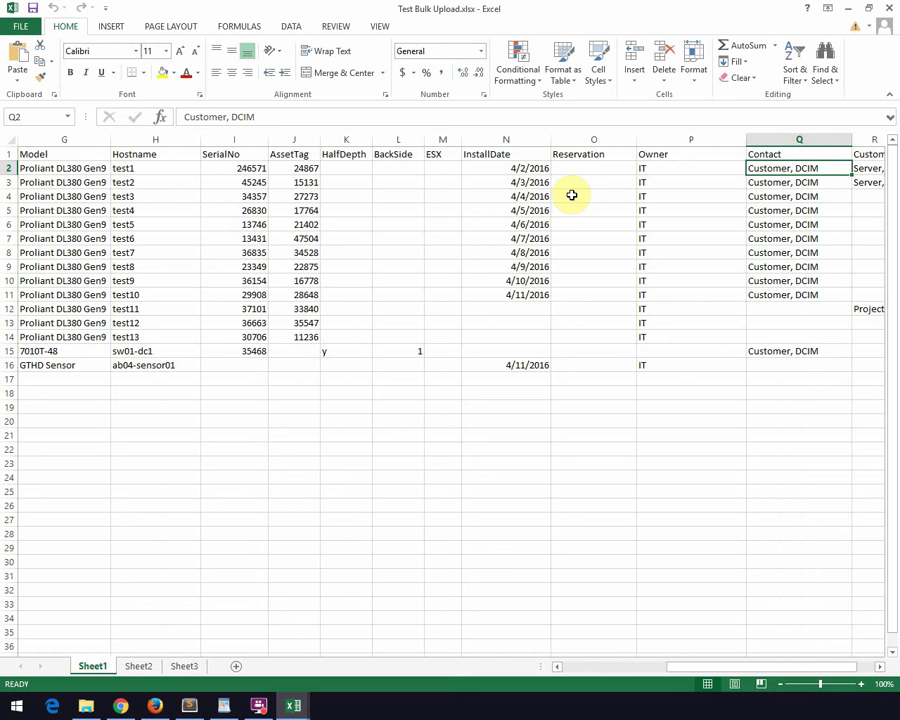
{"action": "key", "text": "Left"}
{"action": "key", "text": "Left"}
{"action": "key", "text": "Right"}
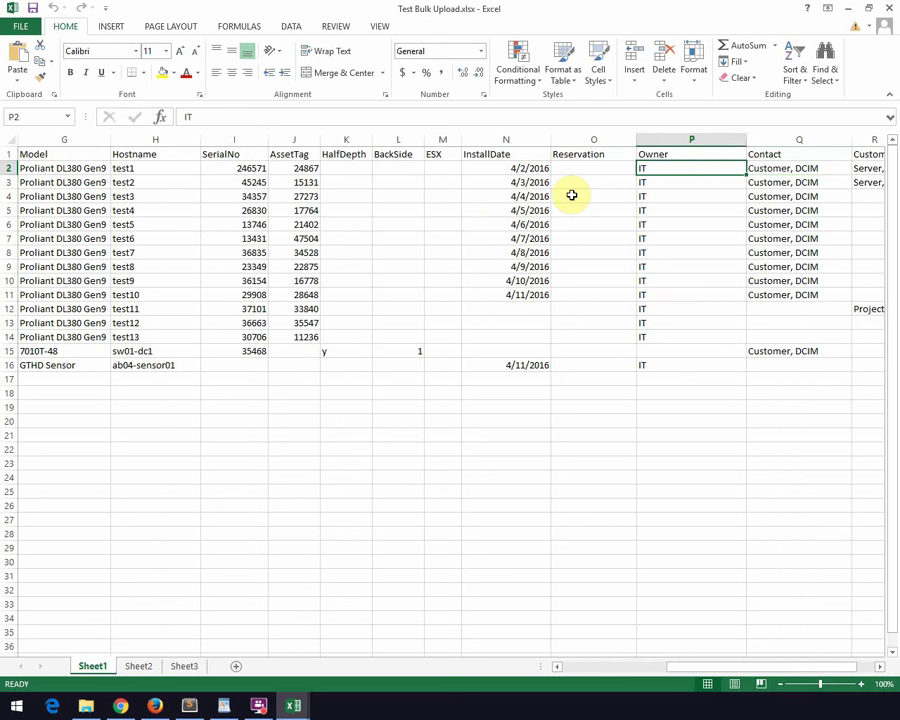
{"action": "key", "text": "Right"}
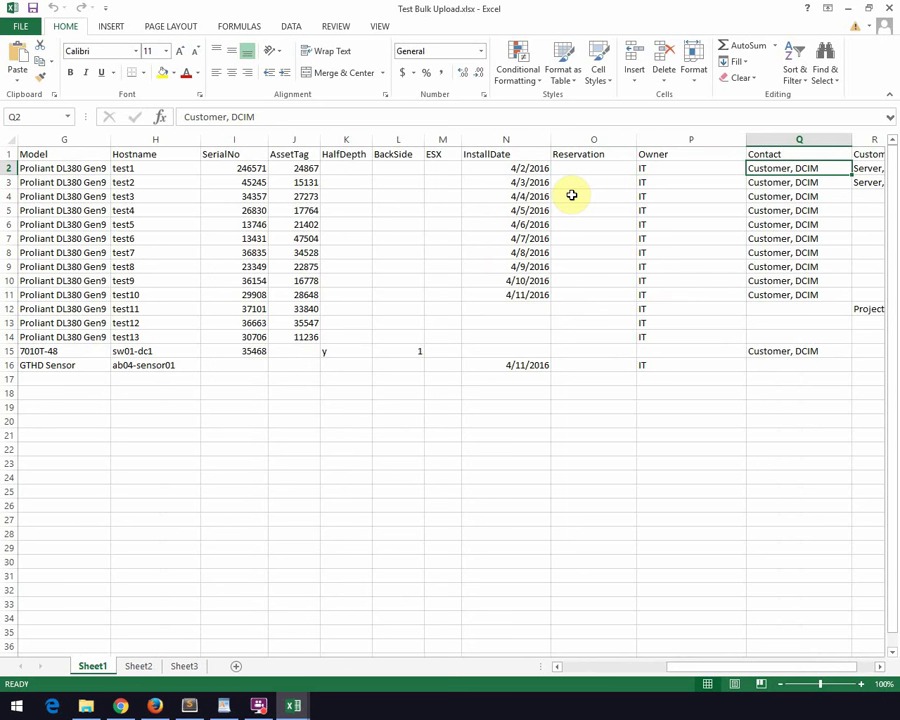
{"action": "key", "text": "Left"}
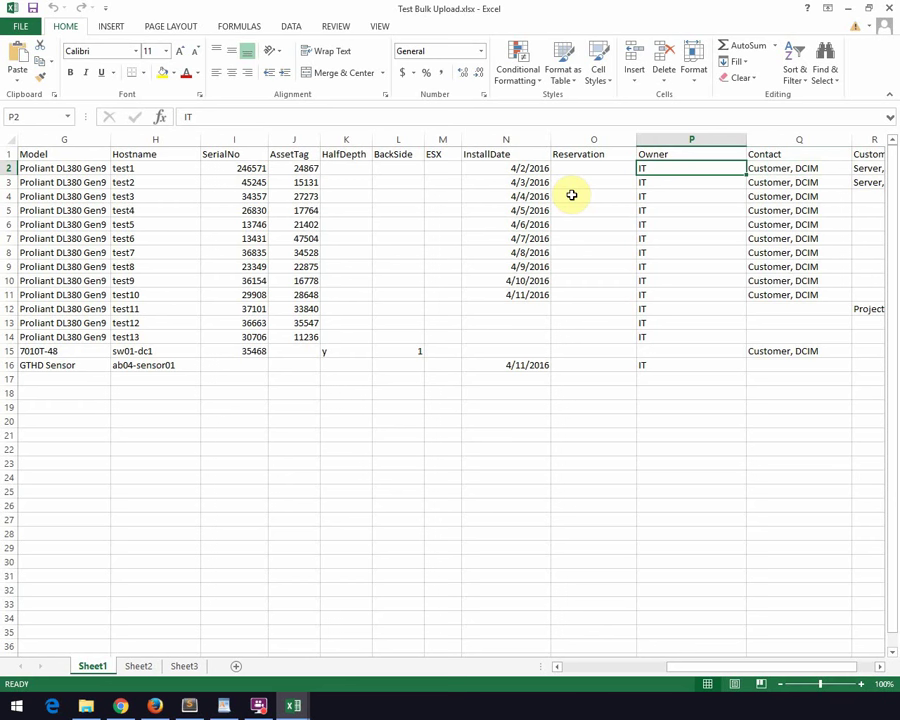
{"action": "key", "text": "Left"}
{"action": "key", "text": "Left"}
{"action": "key", "text": "Left"}
{"action": "key", "text": "Left"}
{"action": "key", "text": "Left"}
{"action": "key", "text": "Left"}
{"action": "key", "text": "Left"}
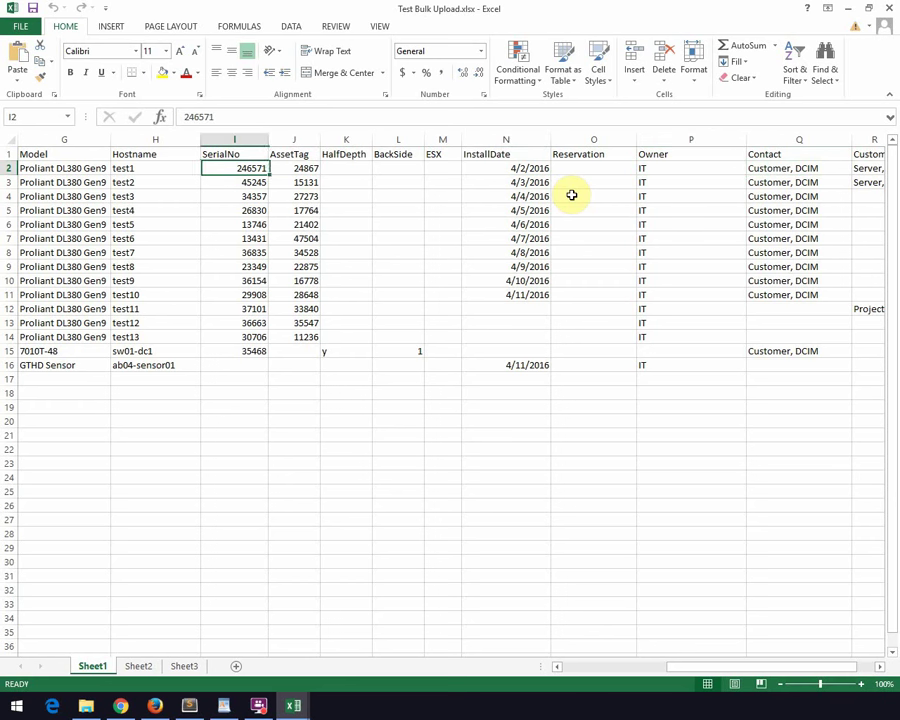
{"action": "key", "text": "Right"}
{"action": "key", "text": "Right"}
{"action": "key", "text": "Right"}
{"action": "key", "text": "Right"}
{"action": "key", "text": "Right"}
{"action": "key", "text": "Left"}
{"action": "key", "text": "Left"}
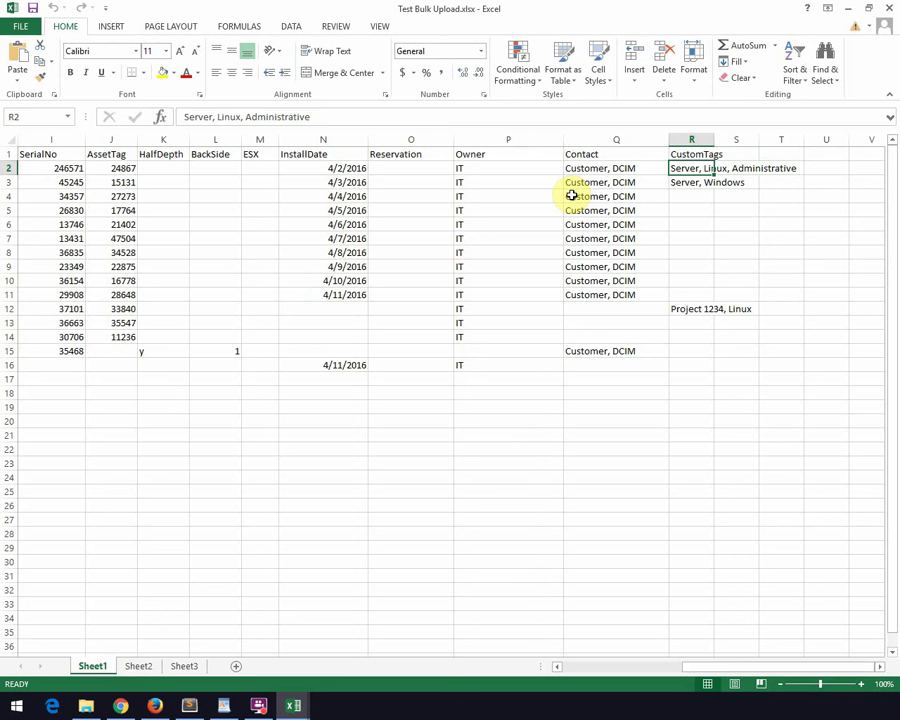
{"action": "key", "text": "Left"}
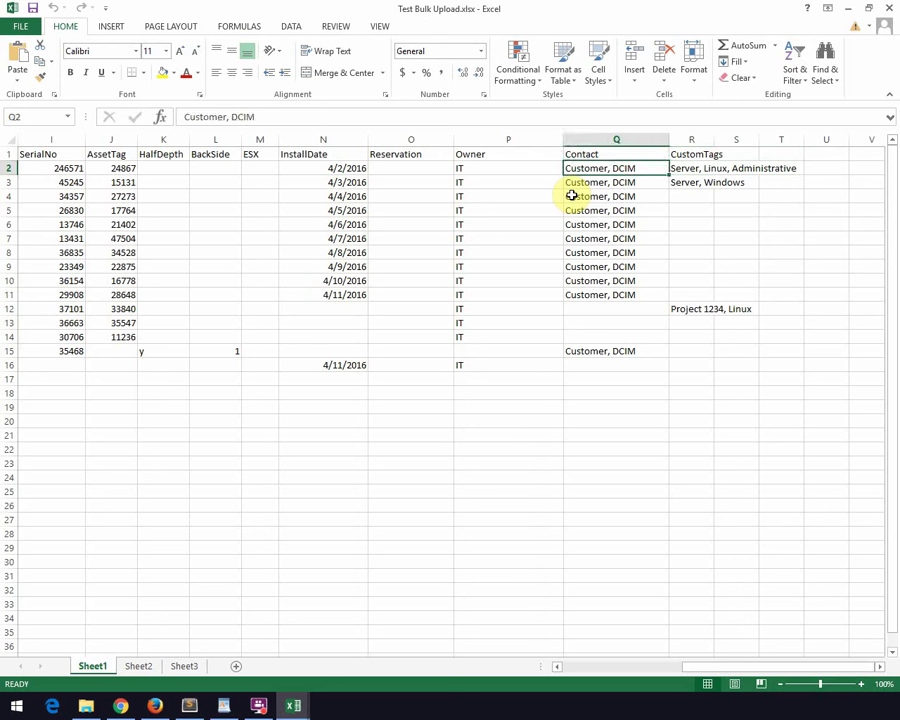
{"action": "key", "text": "Left"}
{"action": "key", "text": "Left"}
{"action": "key", "text": "Left"}
{"action": "key", "text": "Left"}
{"action": "key", "text": "Left"}
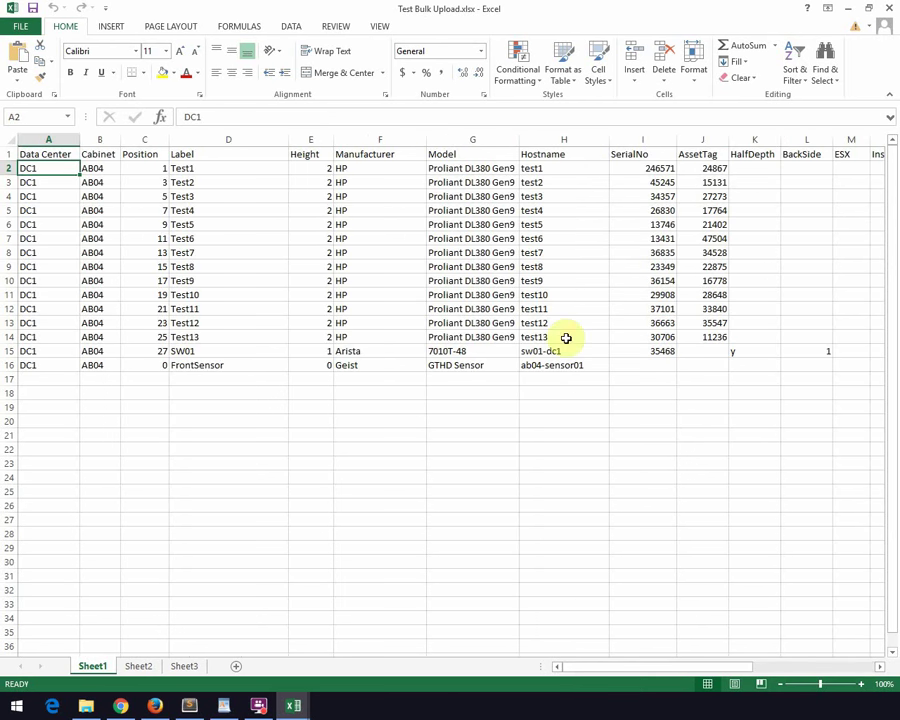
Close both Excel workbooks to get back to the DC1 statistics page in the browser
{"action": "left_click", "coordinate": [886, 9]}
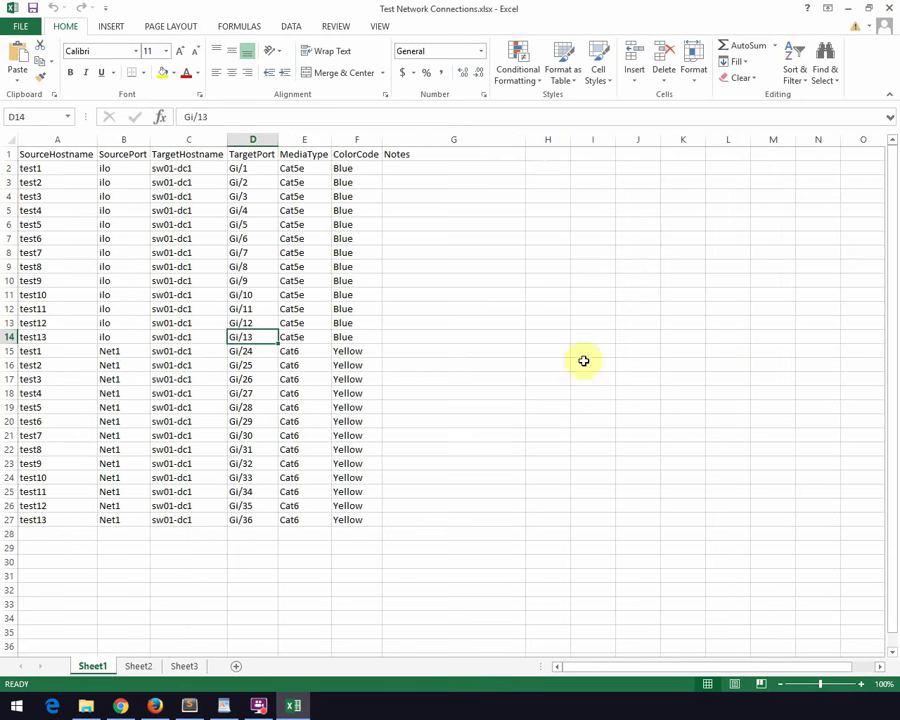
{"action": "left_click", "coordinate": [886, 9]}
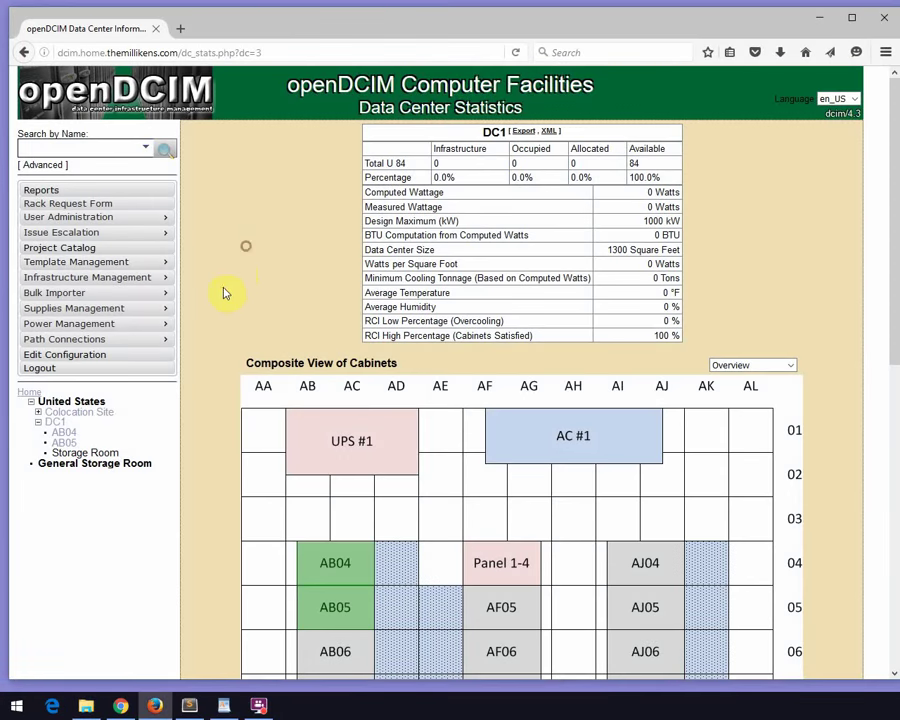
{"action": "scroll", "coordinate": [221, 295], "scroll_direction": "down", "scroll_amount": 4}
{"action": "scroll", "coordinate": [221, 300], "scroll_direction": "up", "scroll_amount": 2}
{"action": "scroll", "coordinate": [221, 305], "scroll_direction": "up", "scroll_amount": 2}
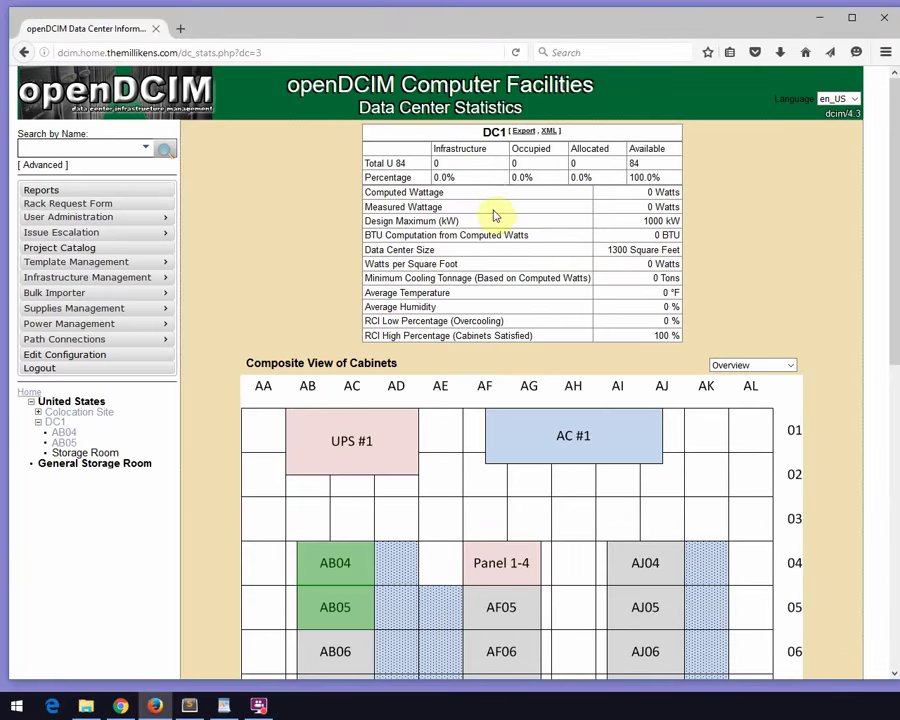
Open cabinet AB04's empty inventory from DC1's Composite View of Cabinets
{"action": "double_click", "coordinate": [494, 132]}
{"action": "left_click", "coordinate": [317, 187]}
{"action": "scroll", "coordinate": [306, 296], "scroll_direction": "down", "scroll_amount": 3}
{"action": "scroll", "coordinate": [250, 290], "scroll_direction": "down", "scroll_amount": 3}
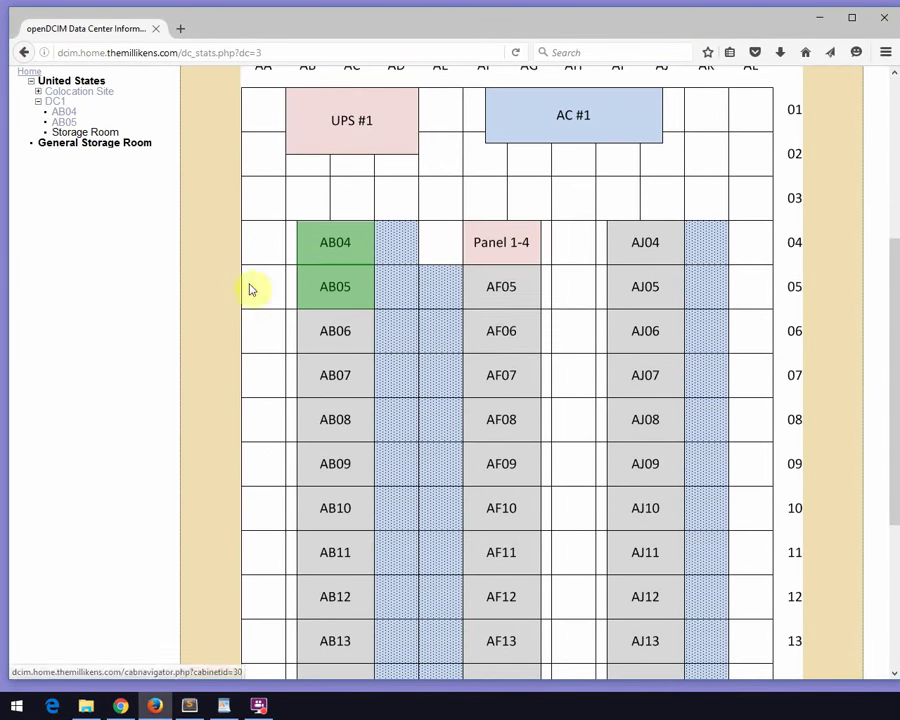
{"action": "left_click", "coordinate": [314, 249]}
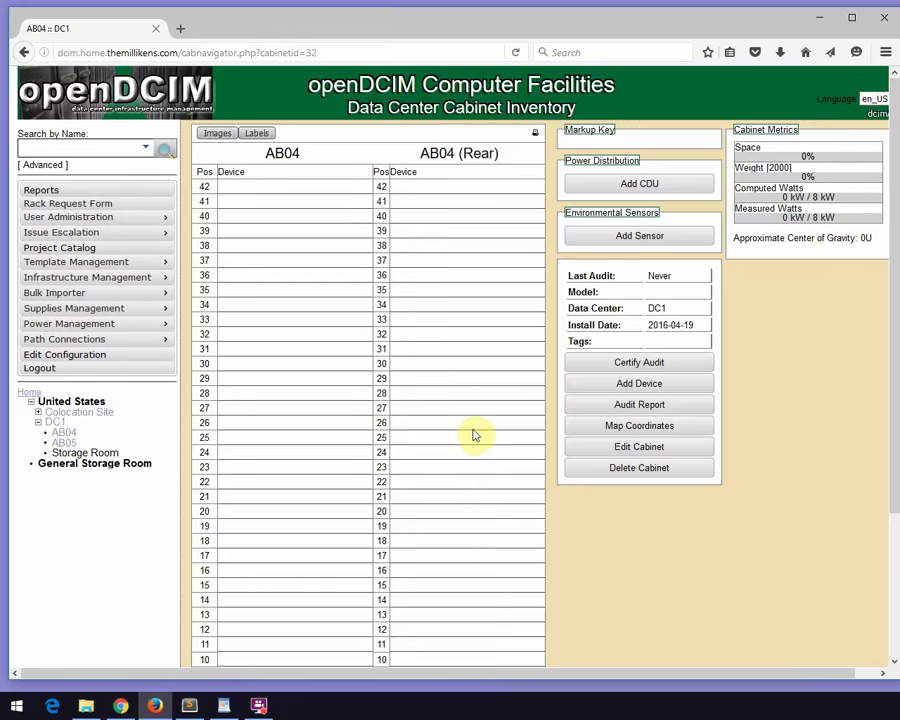
{"action": "scroll", "coordinate": [540, 430], "scroll_direction": "down", "scroll_amount": 3}
{"action": "scroll", "coordinate": [553, 453], "scroll_direction": "up", "scroll_amount": 3}
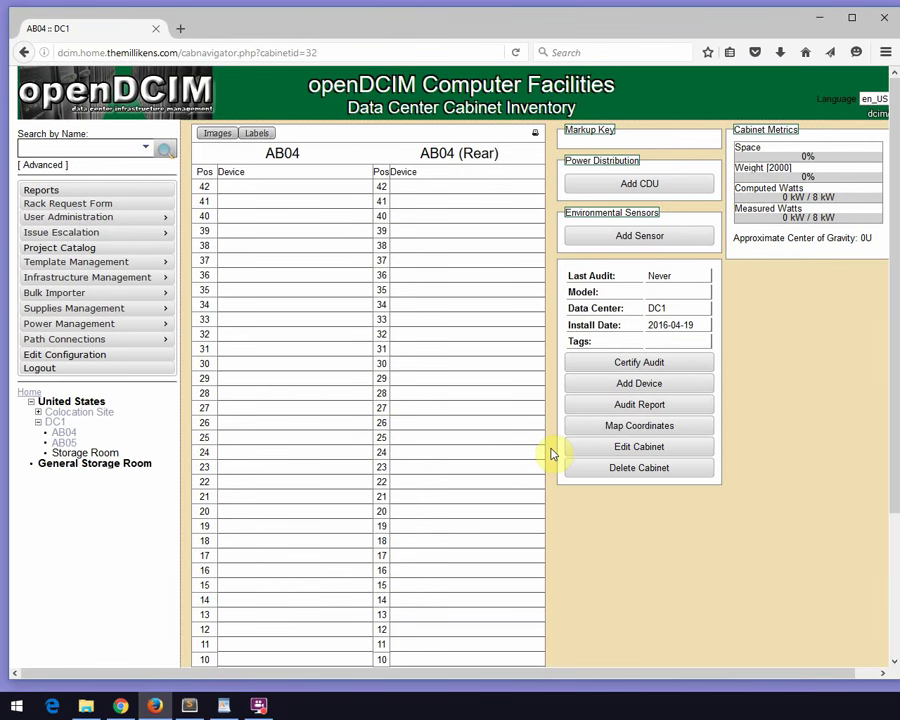
{"action": "mouse_move", "coordinate": [54, 292]}
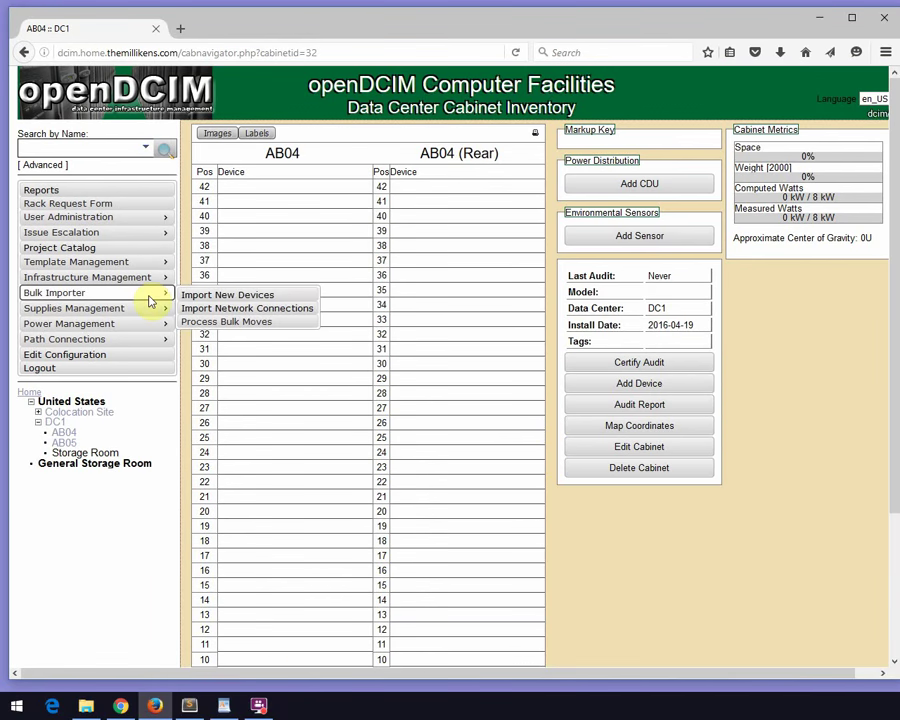
Upload Test Bulk Upload.xlsx through Bulk Importer > Import New Devices
{"action": "left_click", "coordinate": [229, 296]}
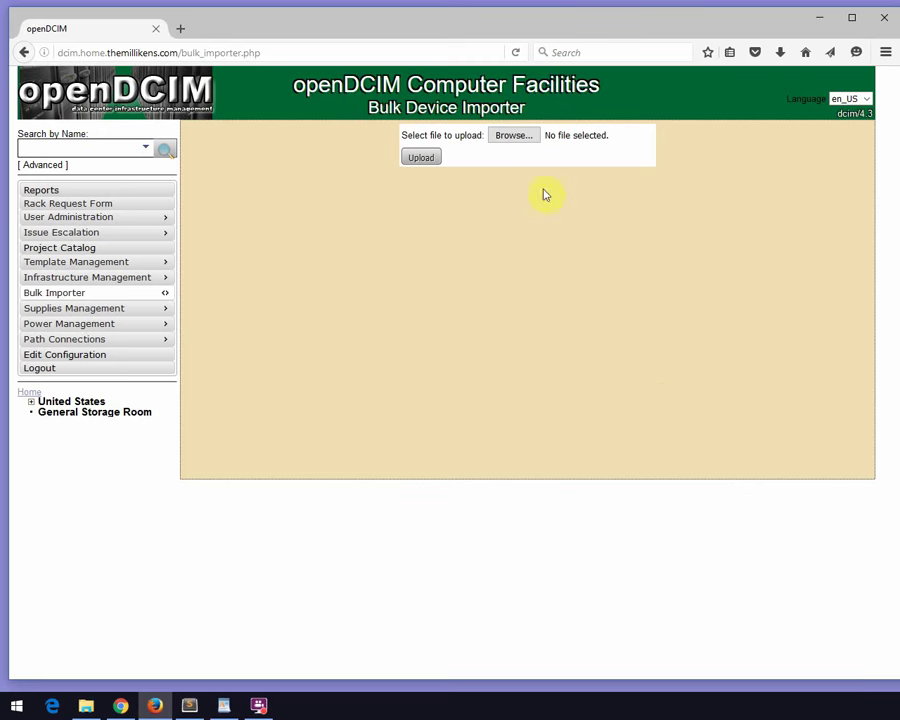
{"action": "left_click", "coordinate": [521, 140]}
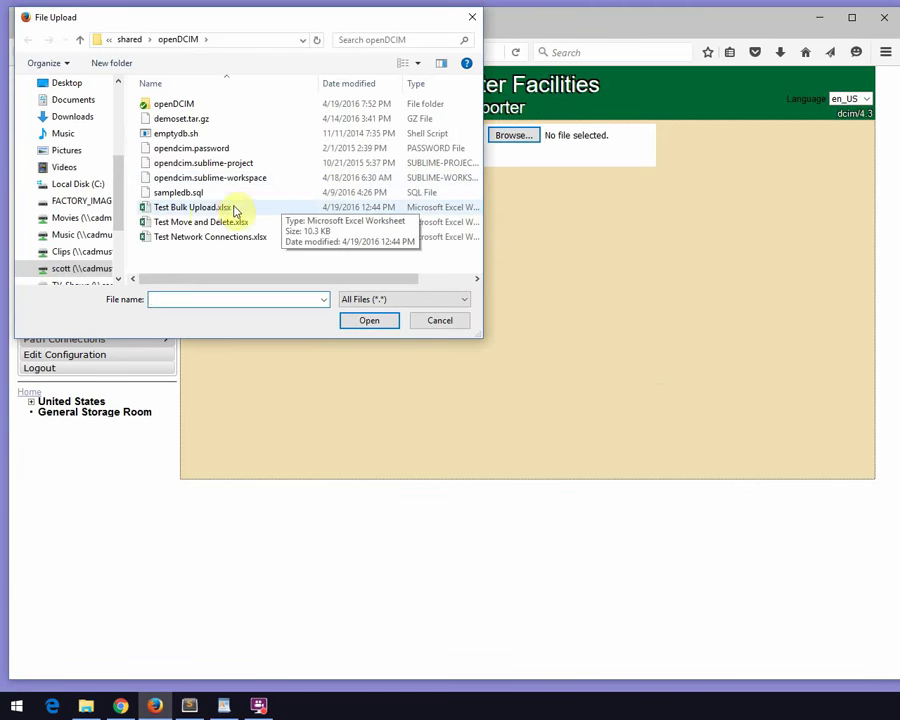
{"action": "double_click", "coordinate": [205, 210]}
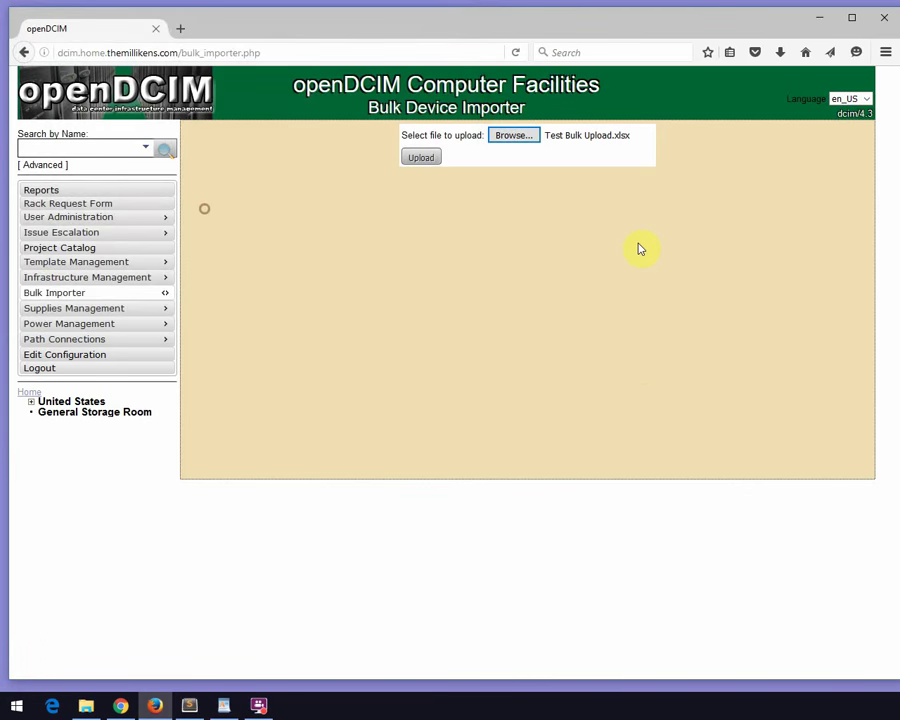
{"action": "left_click", "coordinate": [415, 155]}
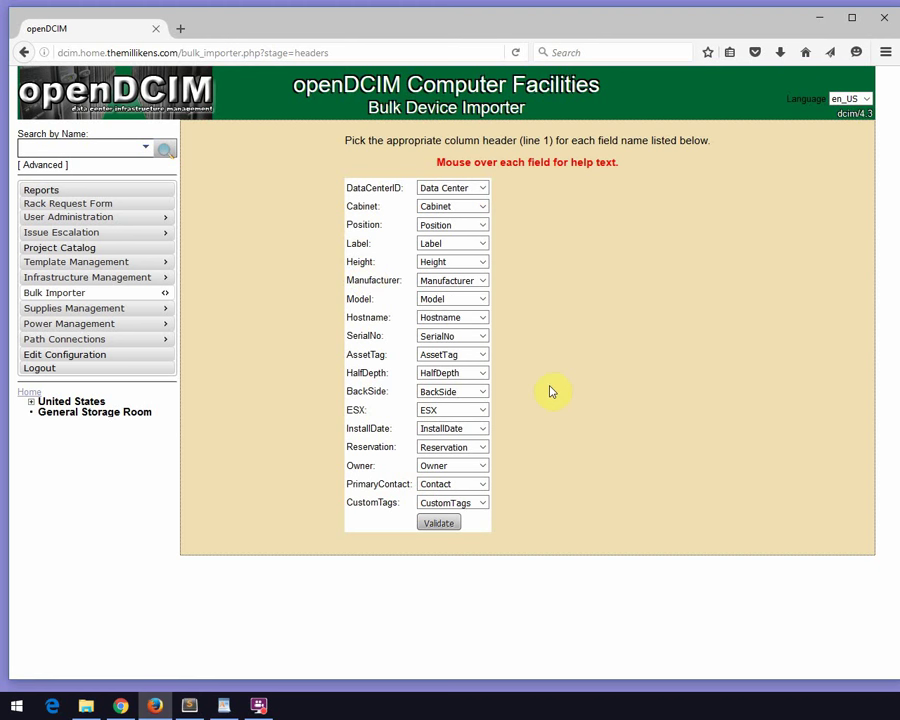
Reset AssetTag's mapping to None and back to AssetTag, then validate, surfacing the Arista 7010T-48 error
{"action": "left_click", "coordinate": [480, 356]}
{"action": "left_click", "coordinate": [465, 368]}
{"action": "left_click", "coordinate": [484, 356]}
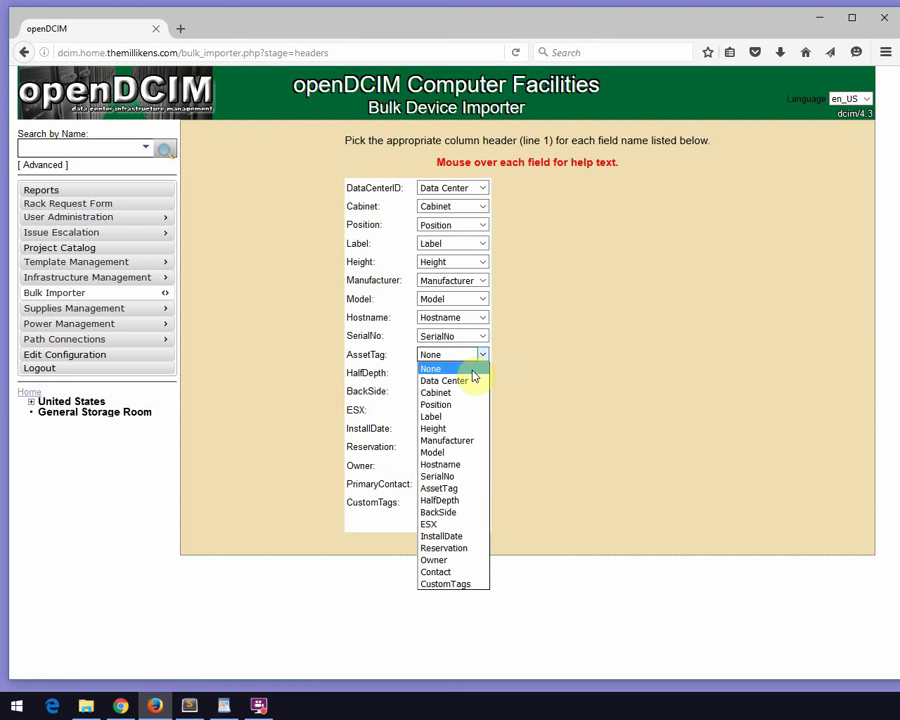
{"action": "left_click", "coordinate": [468, 488]}
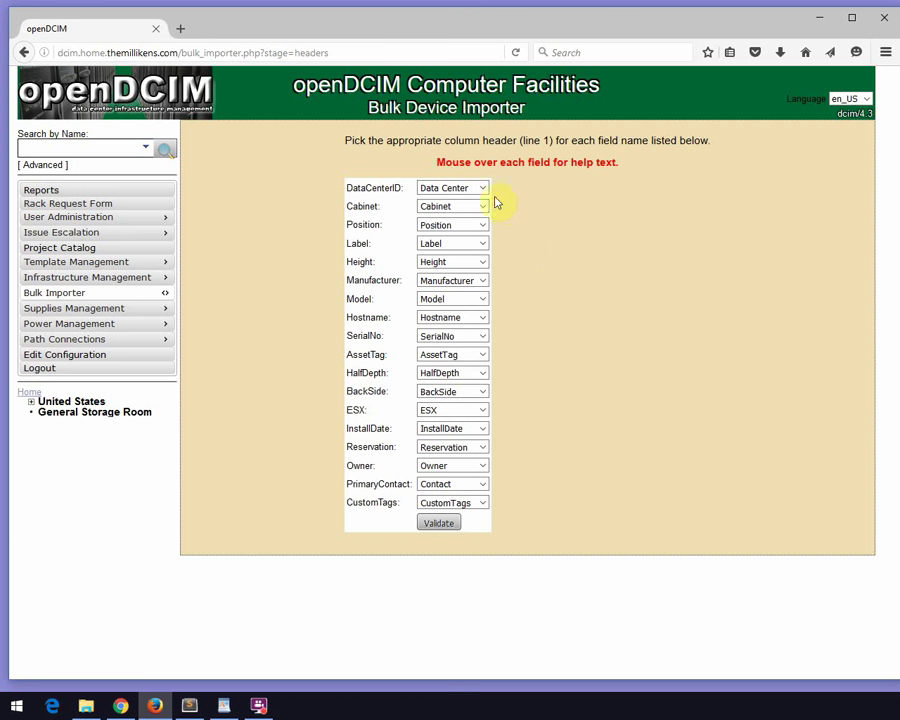
{"action": "left_click", "coordinate": [446, 528]}
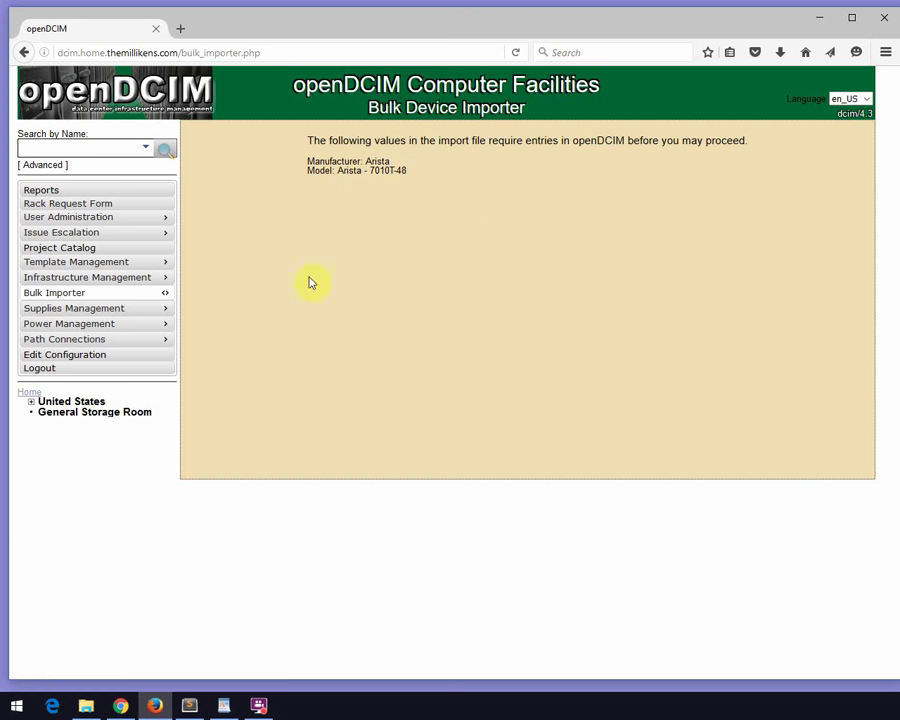
{"action": "mouse_move", "coordinate": [76, 261]}
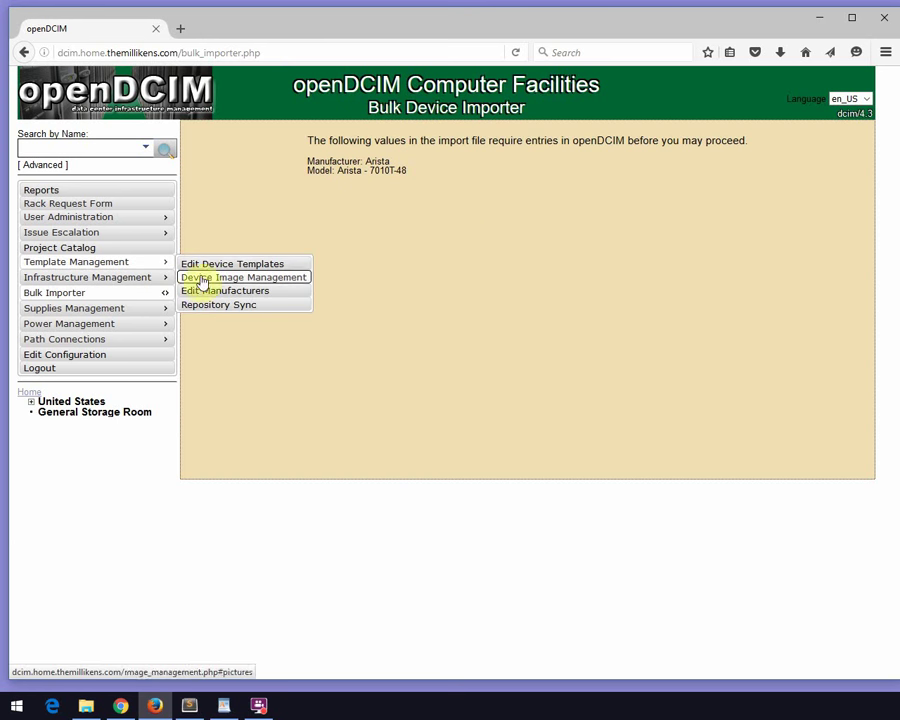
Sync manufacturers from the repository and pull the Arista manufacturer into openDCIM
{"action": "left_click", "coordinate": [207, 303]}
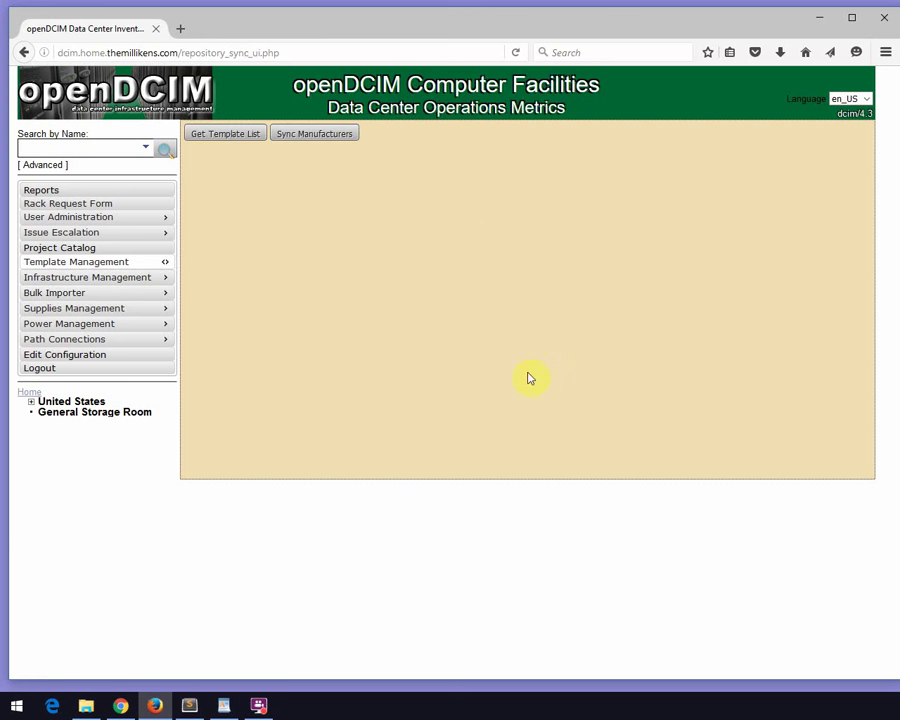
{"action": "left_click", "coordinate": [317, 134]}
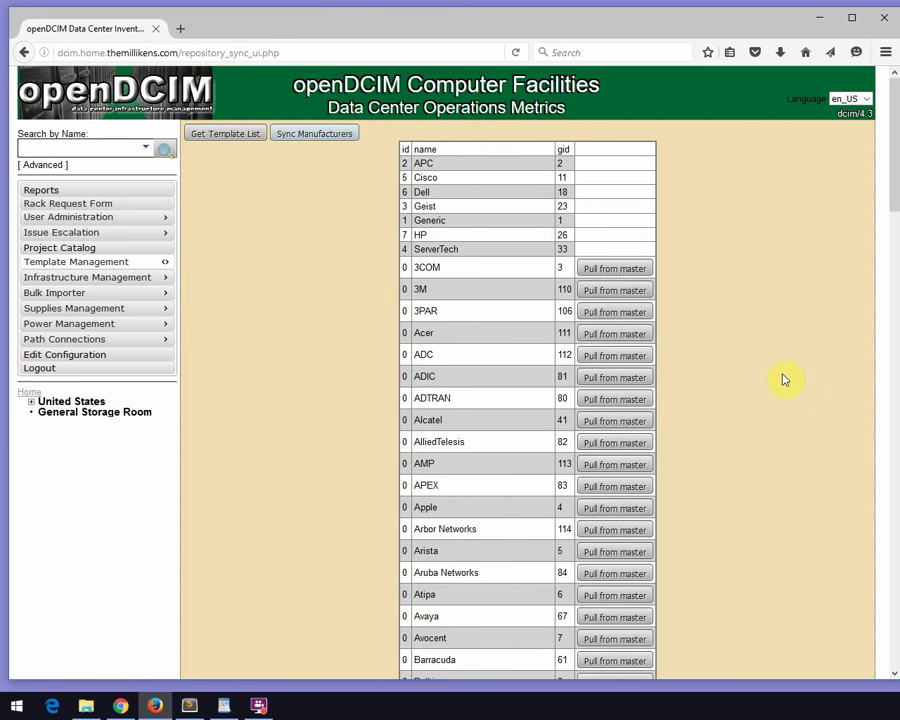
{"action": "double_click", "coordinate": [428, 550]}
{"action": "left_click", "coordinate": [622, 553]}
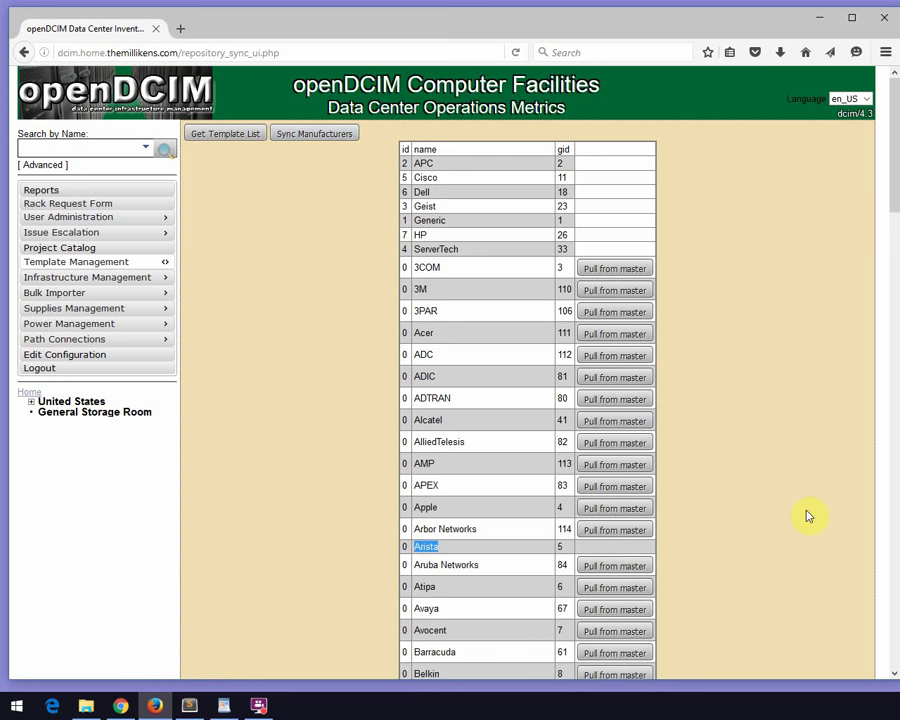
{"action": "left_click", "coordinate": [262, 198]}
List Arista's repository templates and pull the 7010T-48 template
{"action": "left_click", "coordinate": [226, 137]}
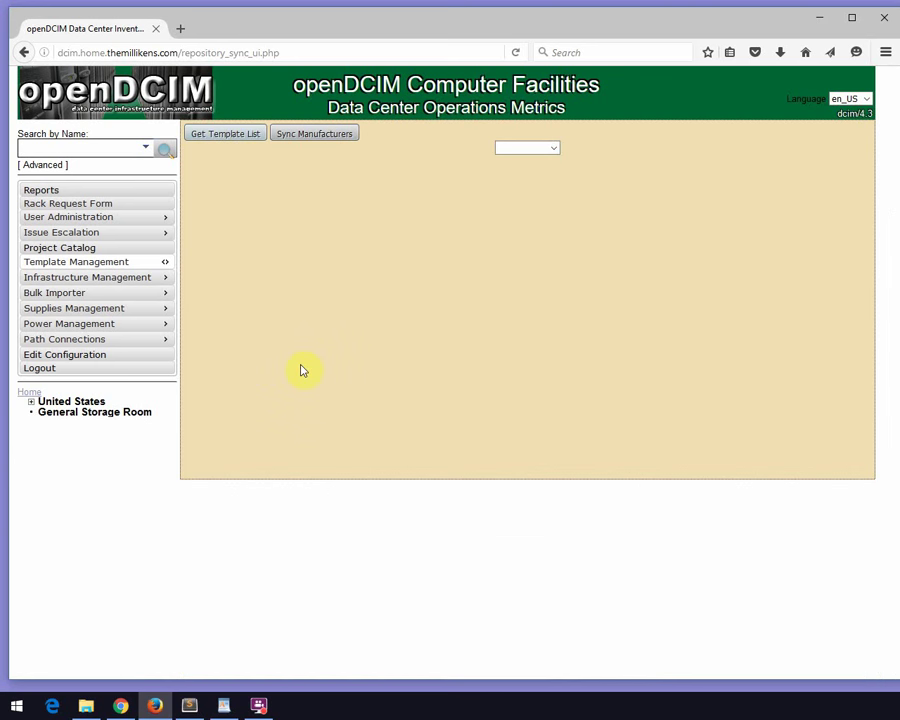
{"action": "left_click", "coordinate": [553, 149]}
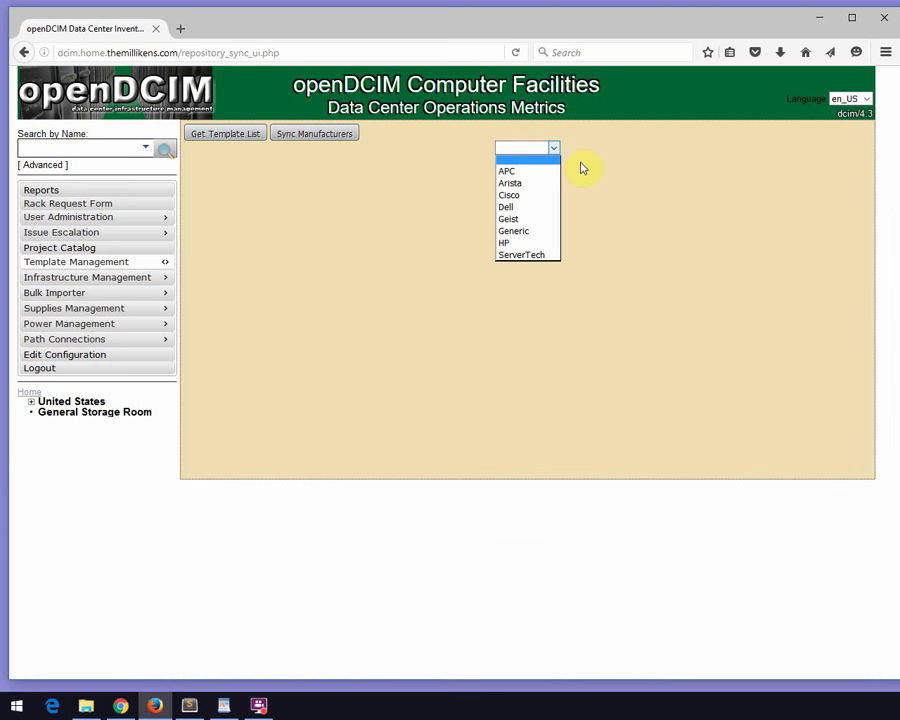
{"action": "left_click", "coordinate": [516, 184]}
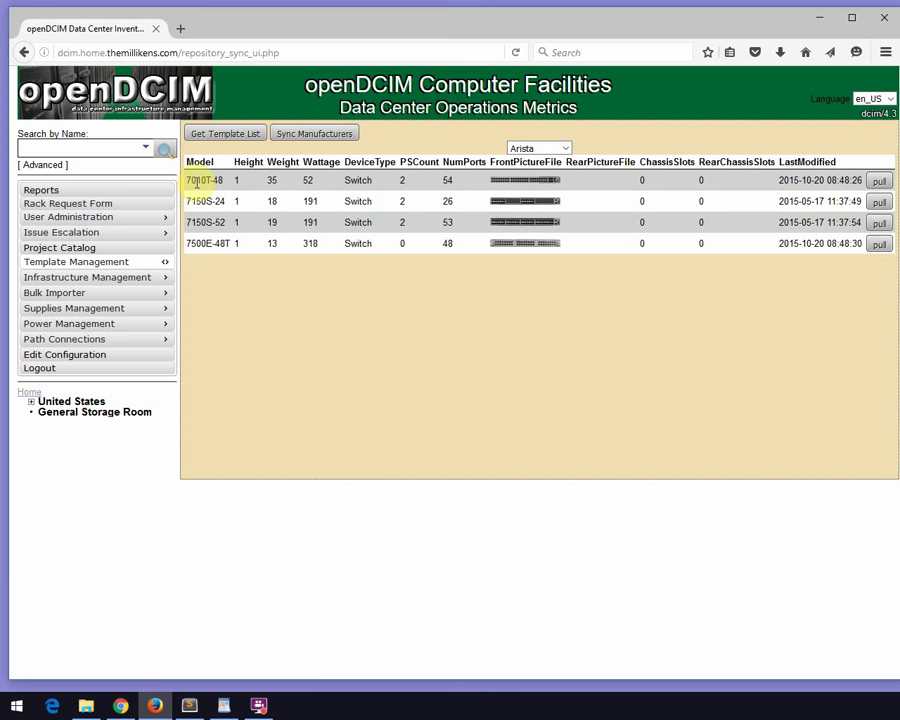
{"action": "left_click", "coordinate": [876, 182]}
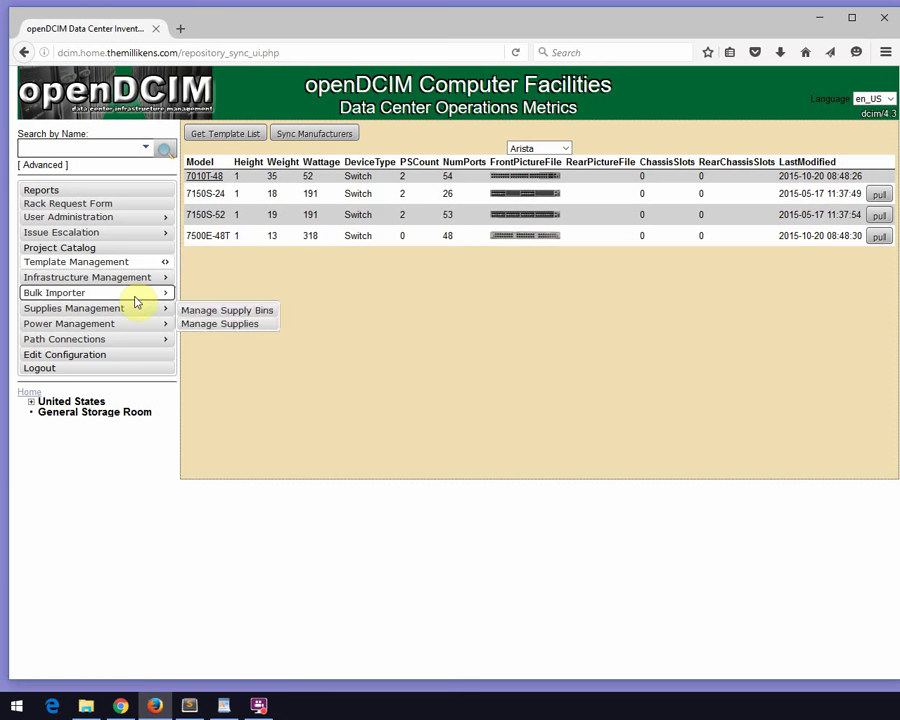
Re-upload Test Bulk Upload.xlsx, validate the mapping and process the fifteen-device import
{"action": "mouse_move", "coordinate": [54, 292]}
{"action": "left_click", "coordinate": [234, 297]}
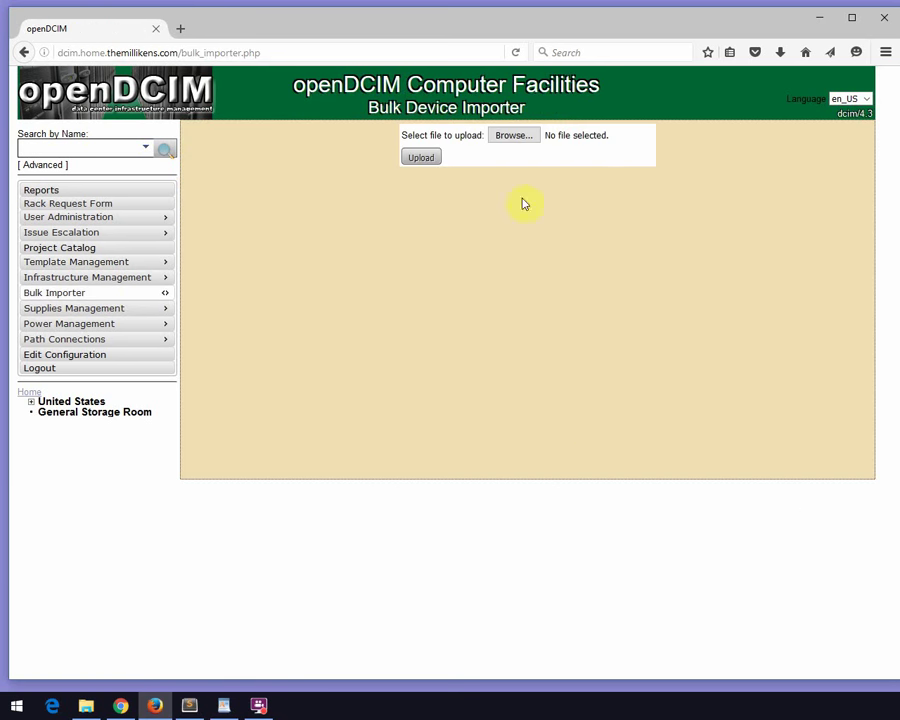
{"action": "left_click", "coordinate": [510, 138]}
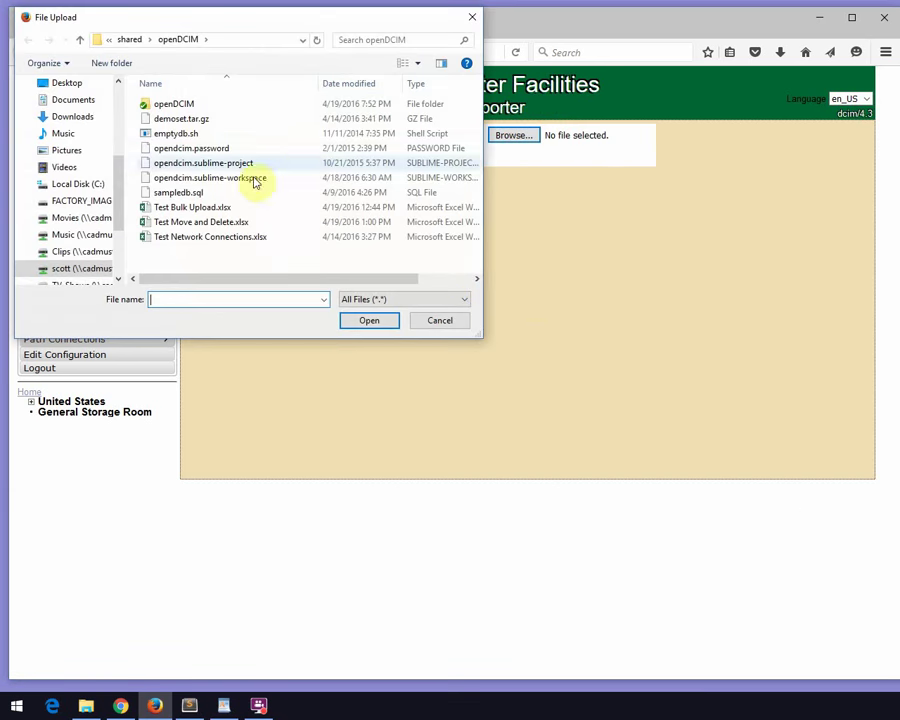
{"action": "left_click", "coordinate": [172, 208]}
{"action": "double_click", "coordinate": [172, 208]}
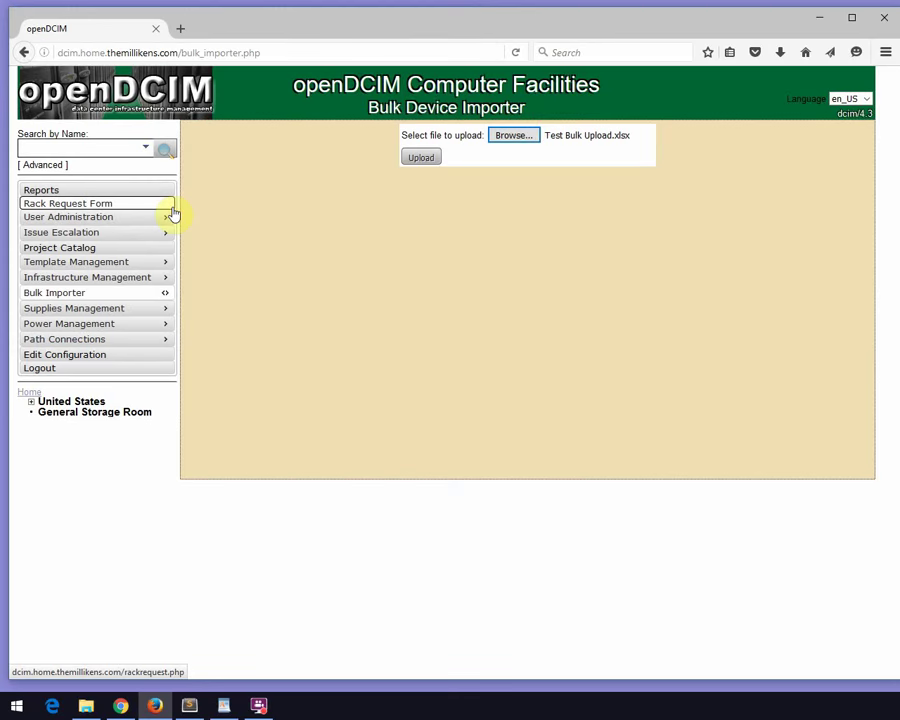
{"action": "left_click", "coordinate": [433, 162]}
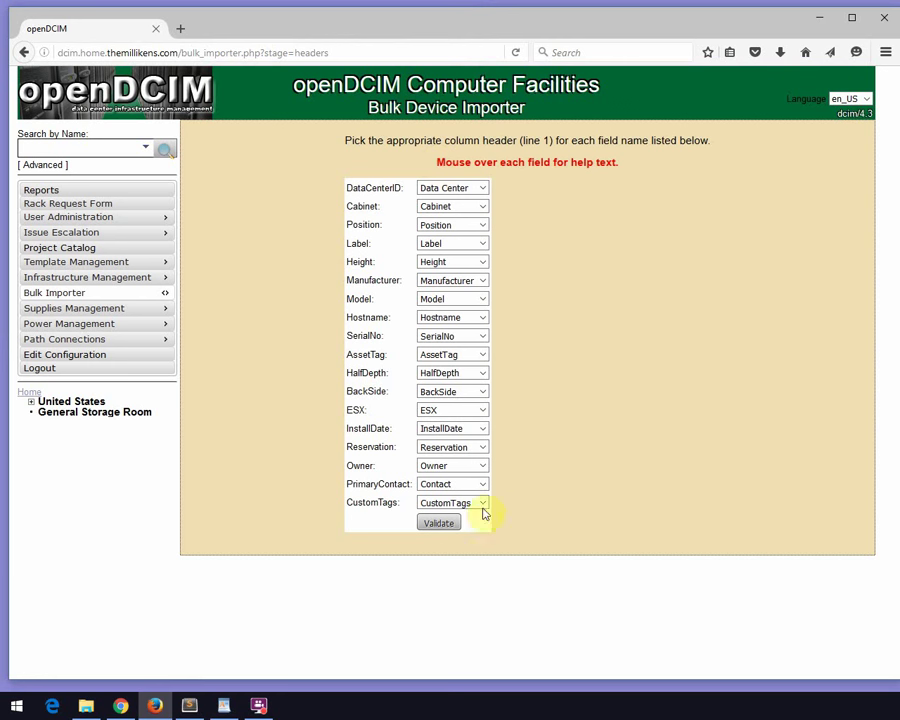
{"action": "left_click", "coordinate": [448, 525]}
{"action": "left_click", "coordinate": [448, 528]}
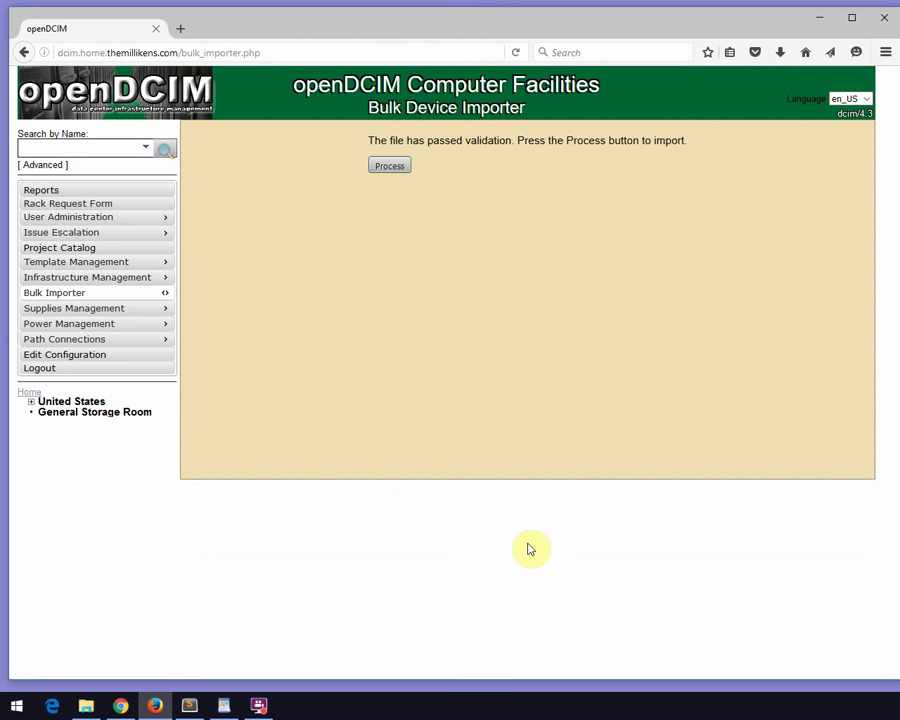
{"action": "left_click", "coordinate": [397, 170]}
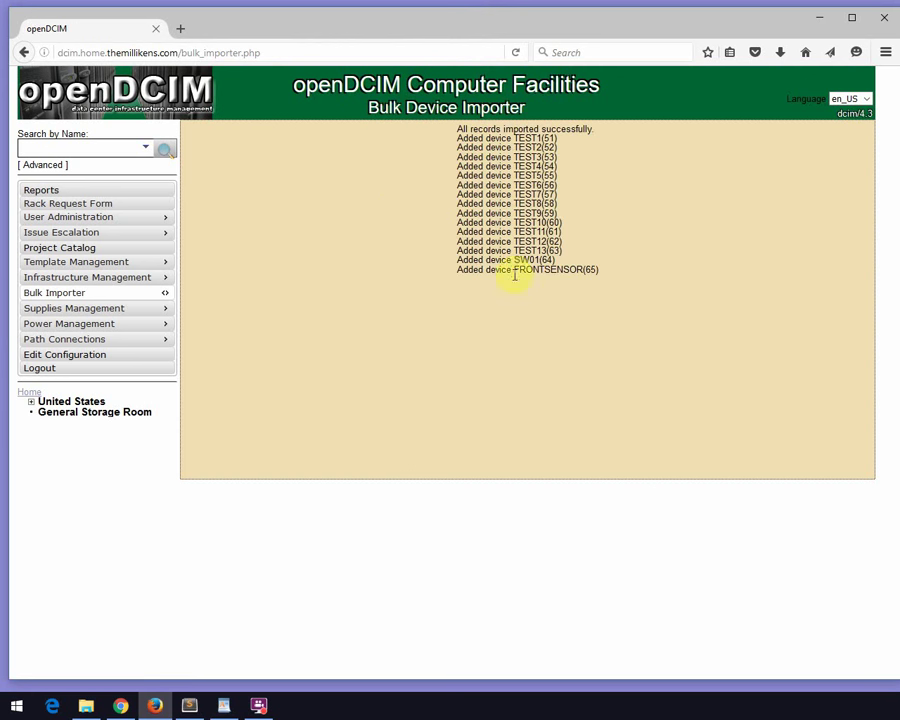
Navigate United States > DC1 > cabinet AB04 and open switch SW01's device details
{"action": "left_click", "coordinate": [30, 401]}
{"action": "left_click", "coordinate": [52, 421]}
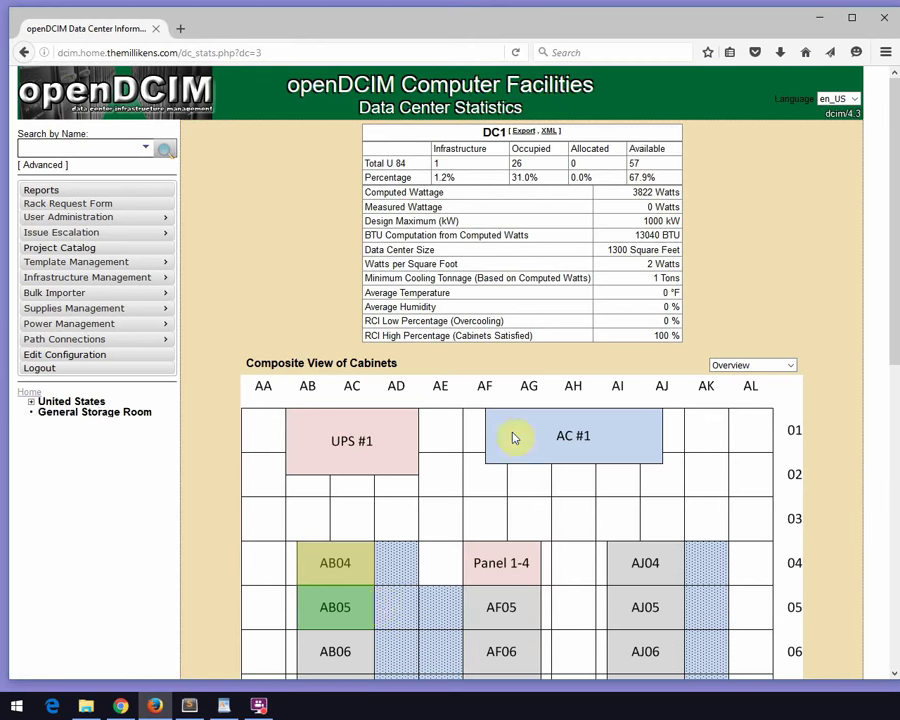
{"action": "mouse_move", "coordinate": [335, 563]}
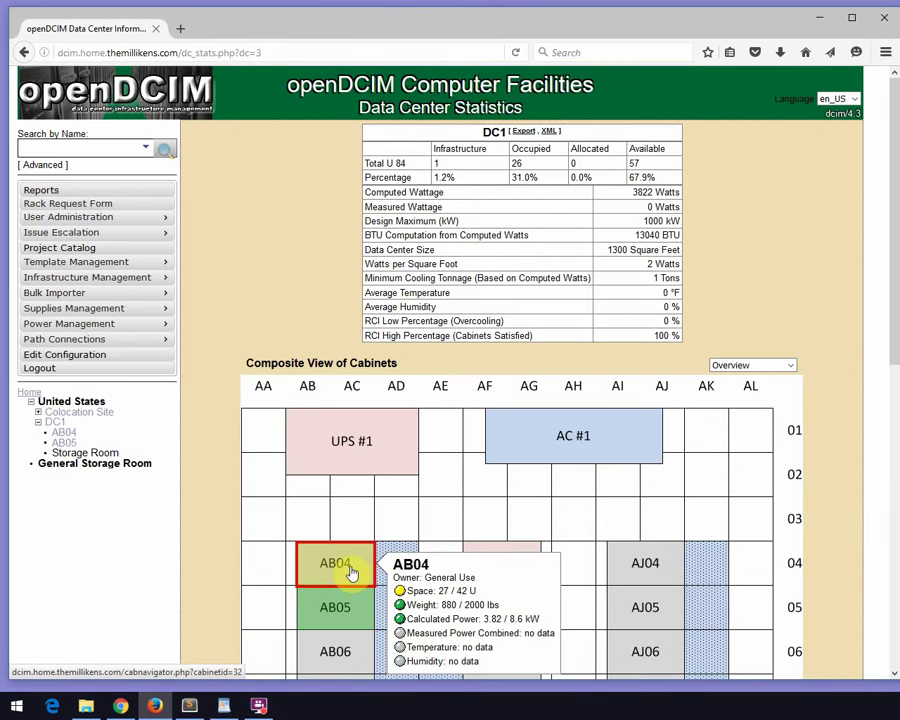
{"action": "left_click", "coordinate": [350, 572]}
{"action": "scroll", "coordinate": [622, 398], "scroll_direction": "down", "scroll_amount": 3}
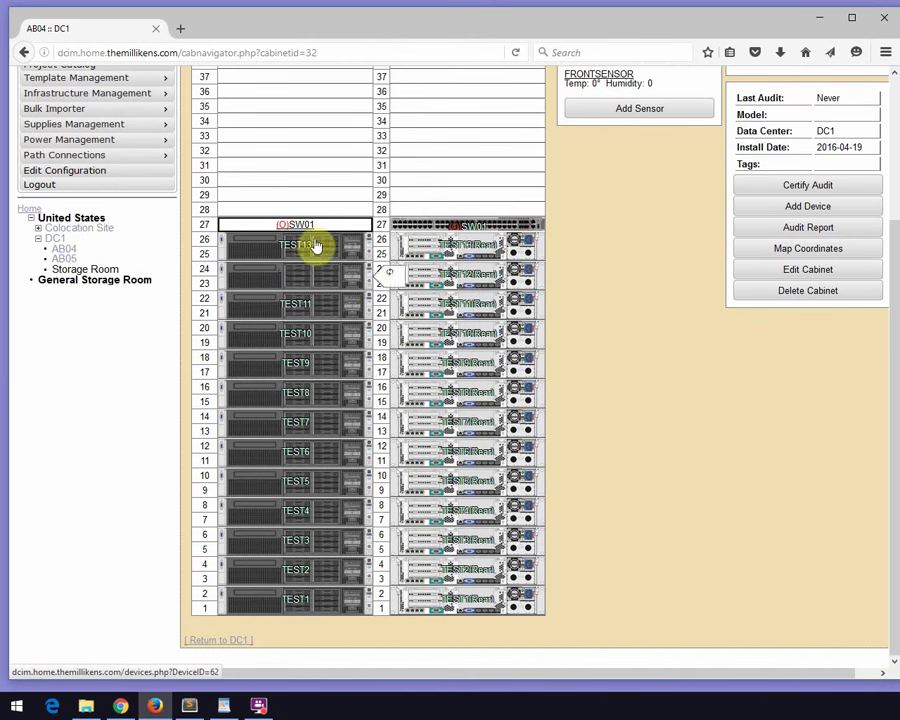
{"action": "mouse_move", "coordinate": [452, 226]}
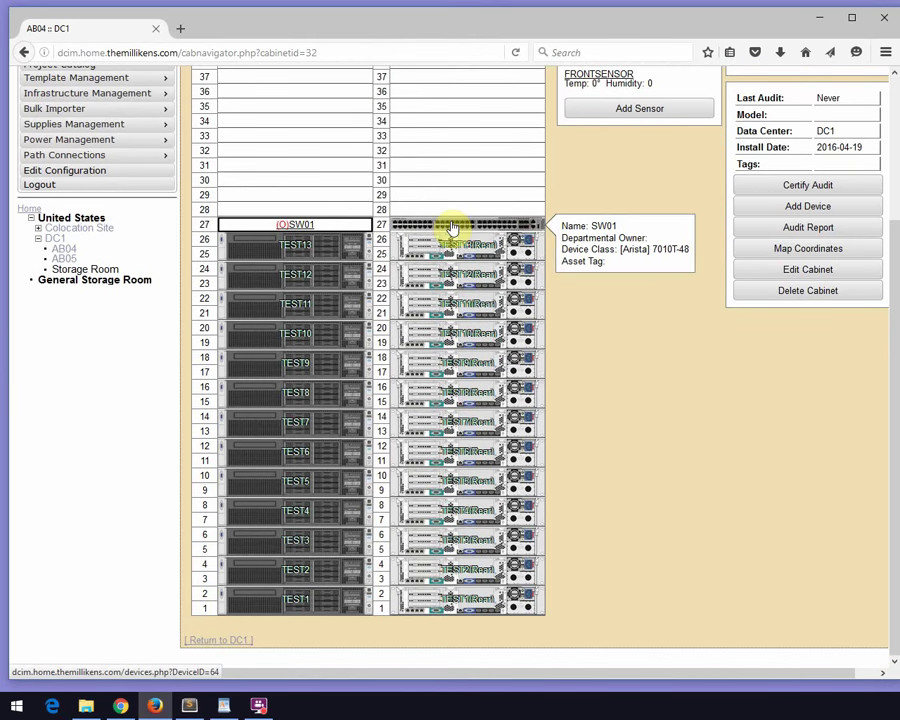
{"action": "left_click", "coordinate": [452, 228]}
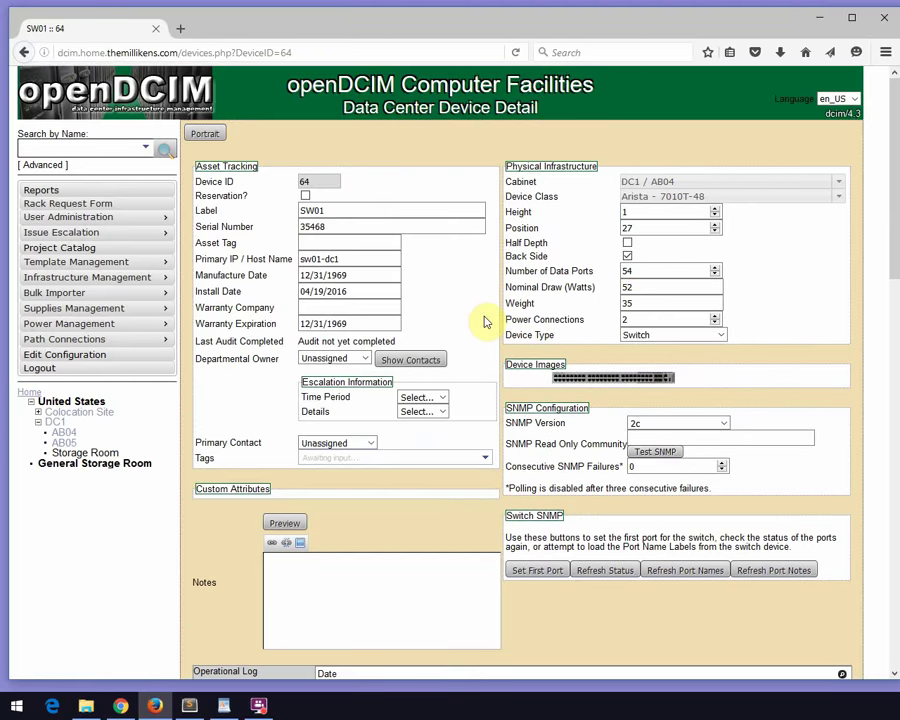
Scroll SW01's page down to its Connections table and back to the top
{"action": "scroll", "coordinate": [484, 318], "scroll_direction": "down", "scroll_amount": 1}
{"action": "scroll", "coordinate": [490, 322], "scroll_direction": "down", "scroll_amount": 10}
{"action": "scroll", "coordinate": [505, 327], "scroll_direction": "down", "scroll_amount": 4}
{"action": "scroll", "coordinate": [507, 328], "scroll_direction": "down", "scroll_amount": 5}
{"action": "scroll", "coordinate": [507, 330], "scroll_direction": "down", "scroll_amount": 1}
{"action": "scroll", "coordinate": [508, 332], "scroll_direction": "up", "scroll_amount": 2}
{"action": "scroll", "coordinate": [510, 336], "scroll_direction": "up", "scroll_amount": 12}
{"action": "scroll", "coordinate": [510, 336], "scroll_direction": "up", "scroll_amount": 5}
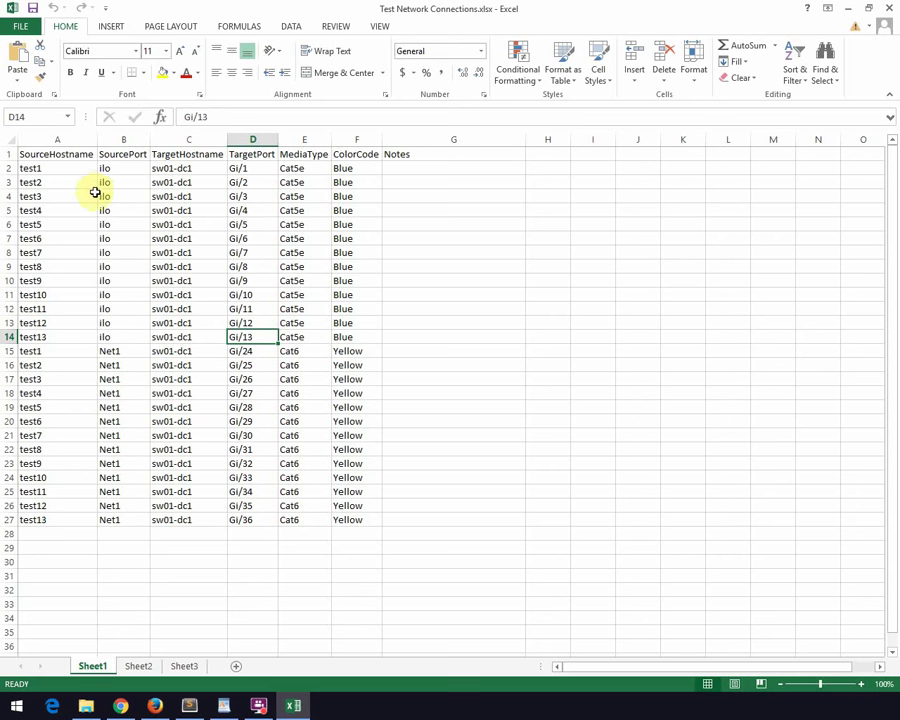
Review the SourceHostname, SourcePort, TargetHostname, TargetPort, MediaType and ColorCode headers
{"action": "left_click", "coordinate": [50, 155]}
{"action": "left_click", "coordinate": [122, 152]}
{"action": "left_click", "coordinate": [190, 154]}
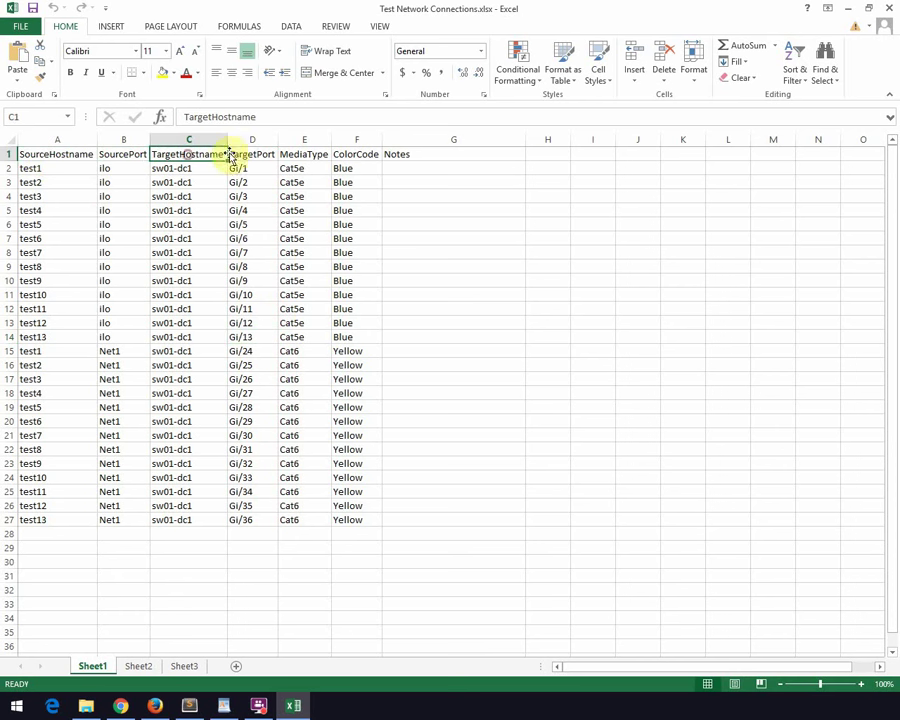
{"action": "left_click", "coordinate": [259, 150]}
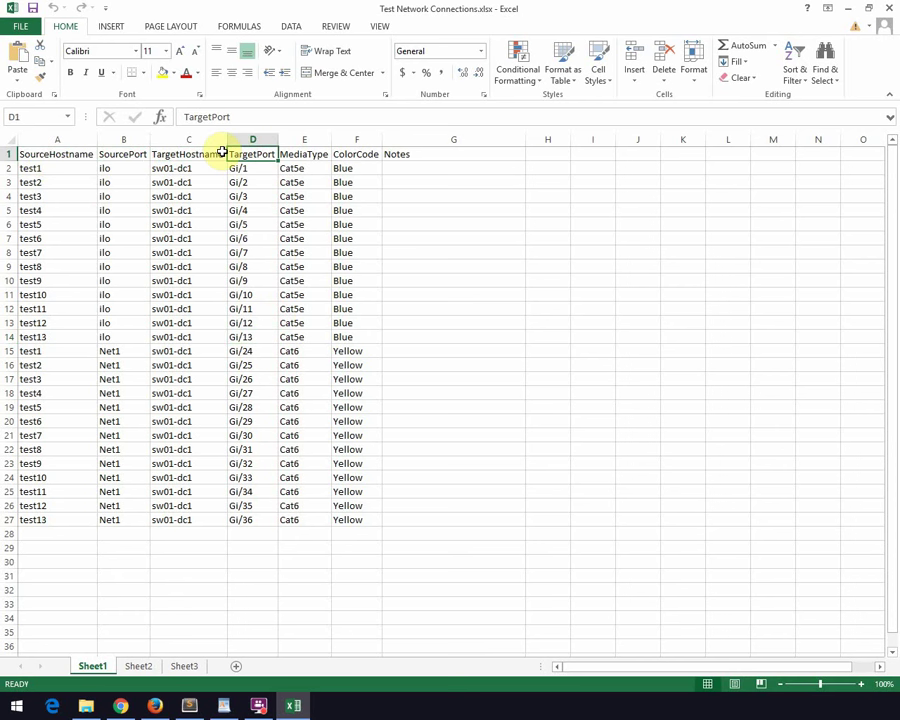
{"action": "key", "text": "Home"}
{"action": "key", "text": "Right"}
{"action": "key", "text": "Right"}
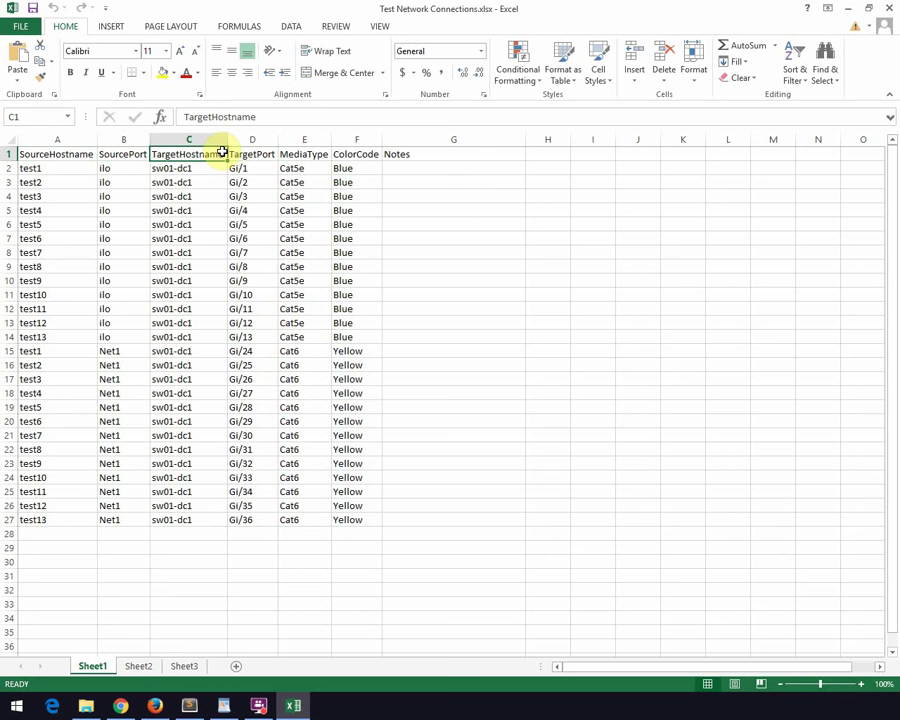
{"action": "key", "text": "Right"}
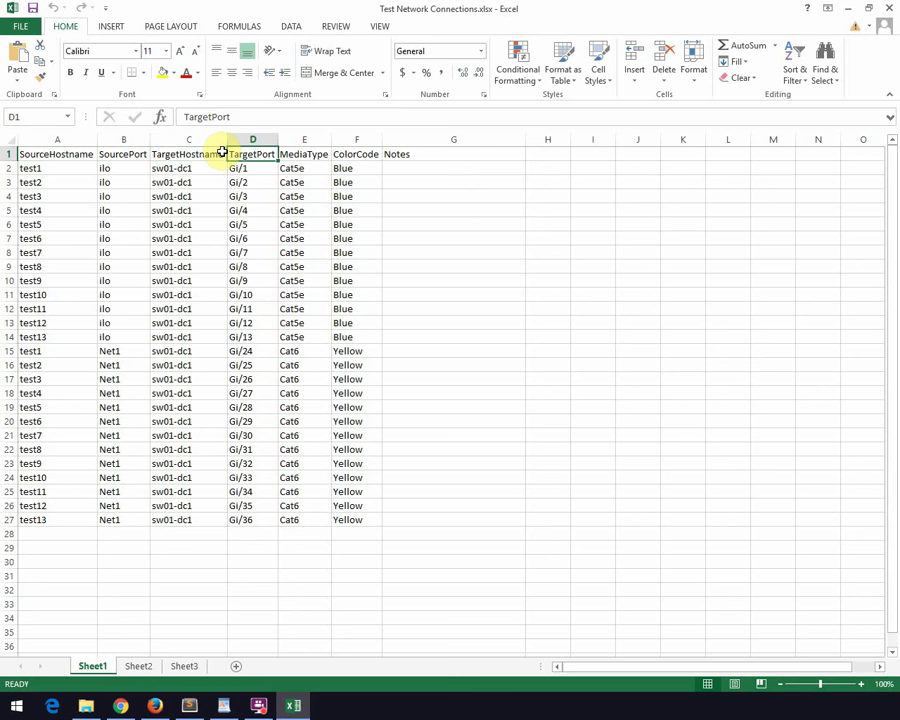
{"action": "key", "text": "Home"}
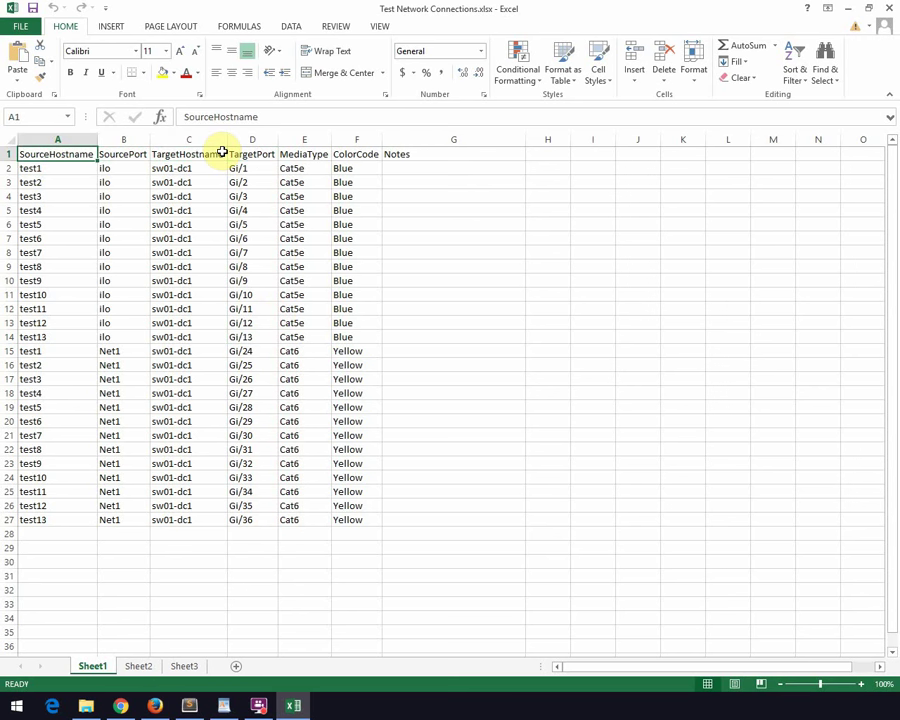
{"action": "key", "text": "Right"}
{"action": "key", "text": "Right"}
{"action": "key", "text": "Right"}
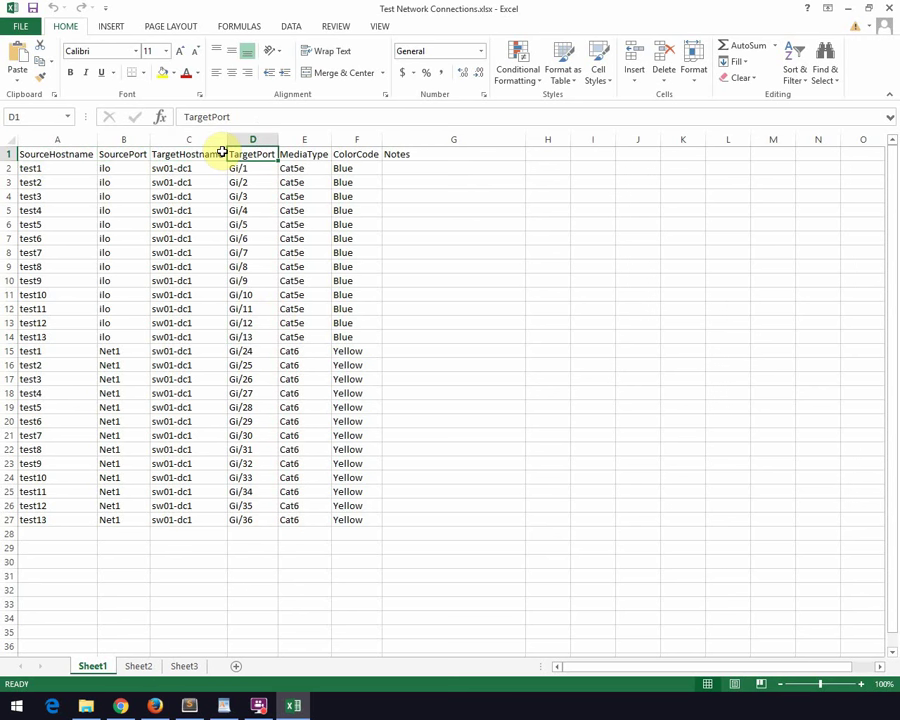
{"action": "key", "text": "Home"}
{"action": "key", "text": "Right"}
{"action": "key", "text": "Right"}
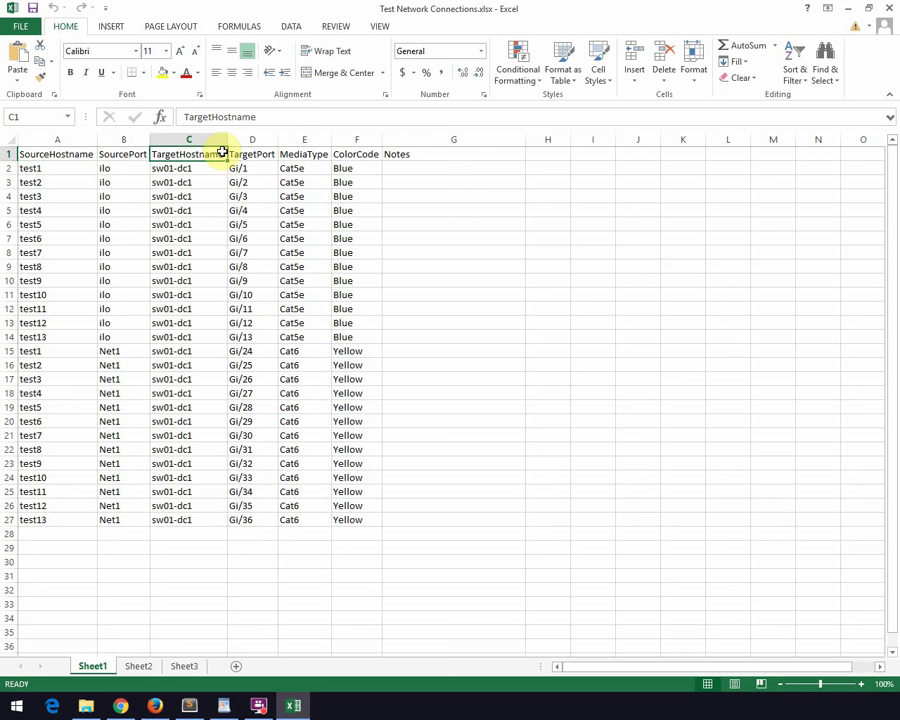
{"action": "key", "text": "Home"}
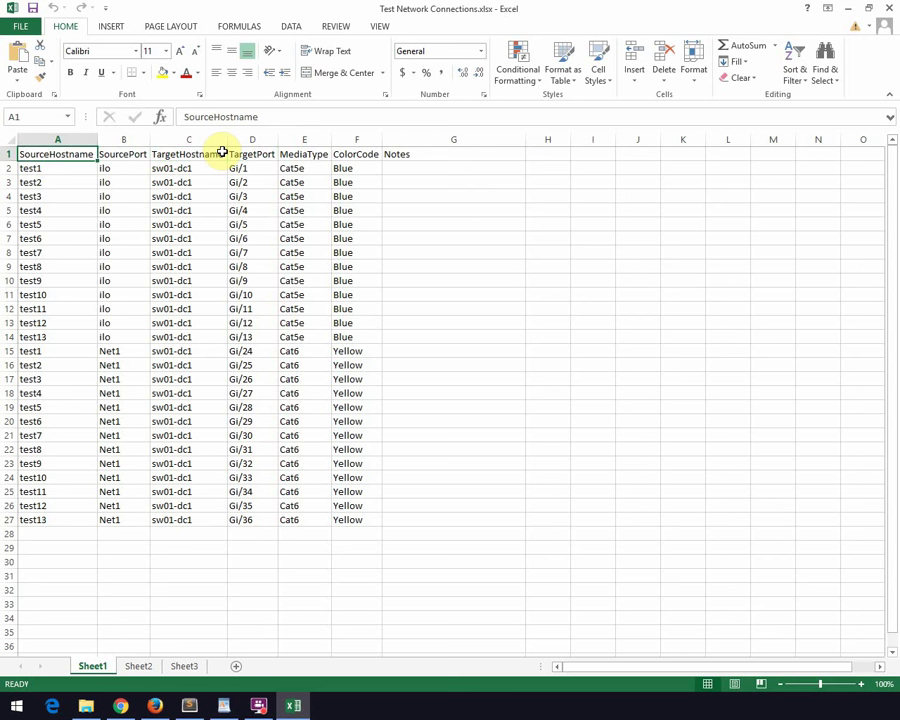
{"action": "key", "text": "Right"}
{"action": "key", "text": "Right"}
{"action": "key", "text": "Right"}
{"action": "key", "text": "Right"}
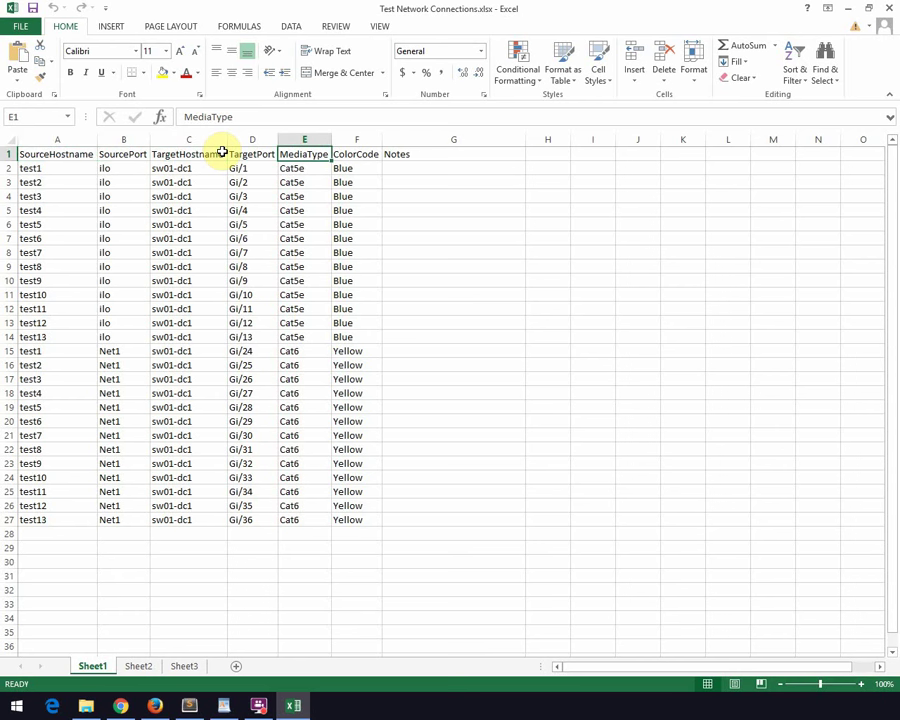
{"action": "key", "text": "Right"}
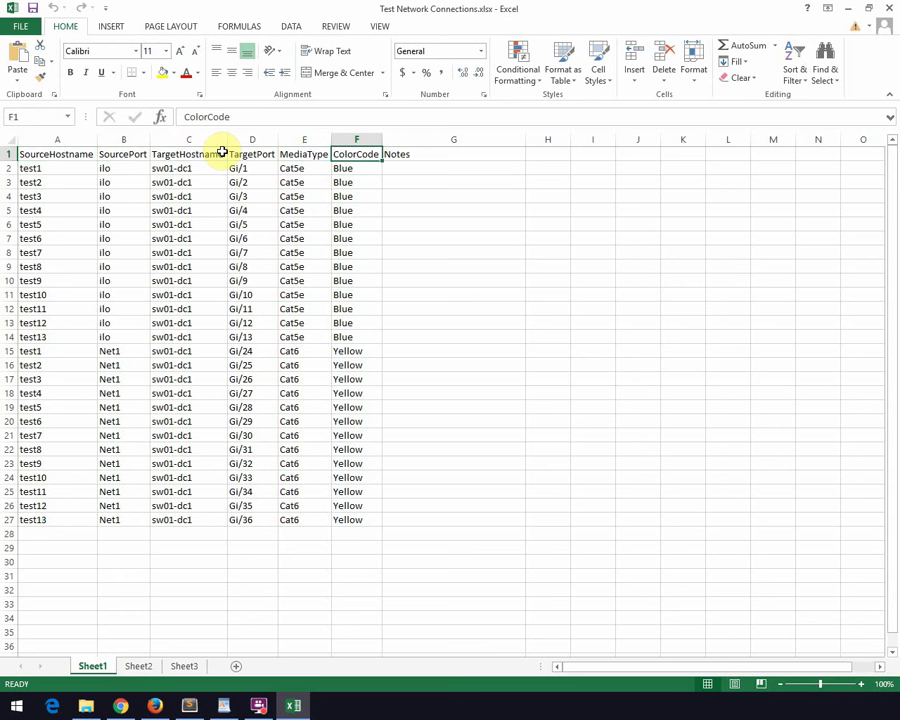
{"action": "key", "text": "Right"}
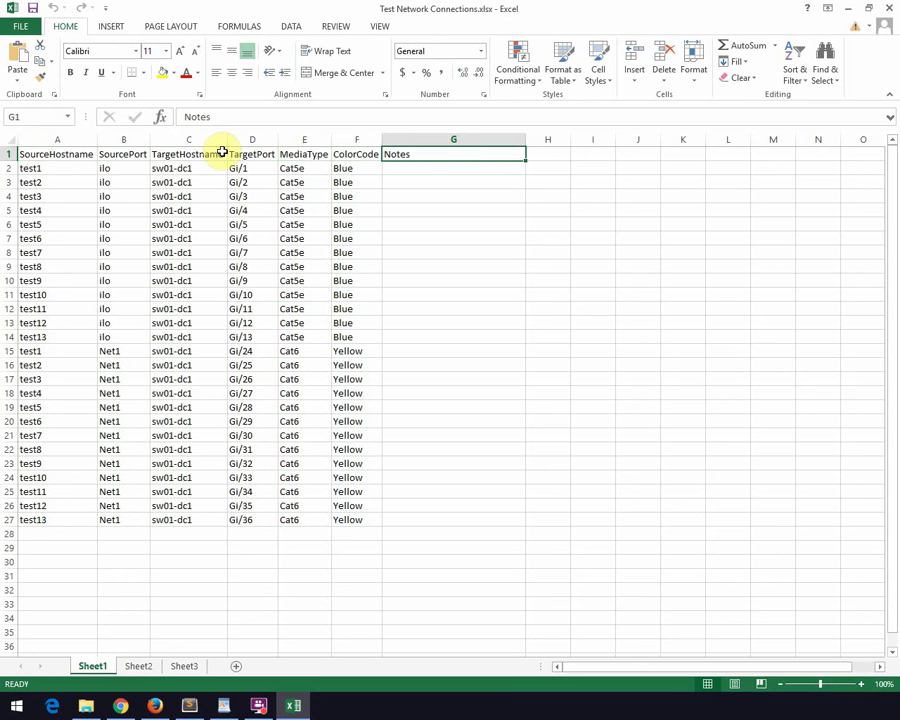
Enter the note 'Management VLAN' in test1's Notes cell G2
{"action": "key", "text": "Down"}
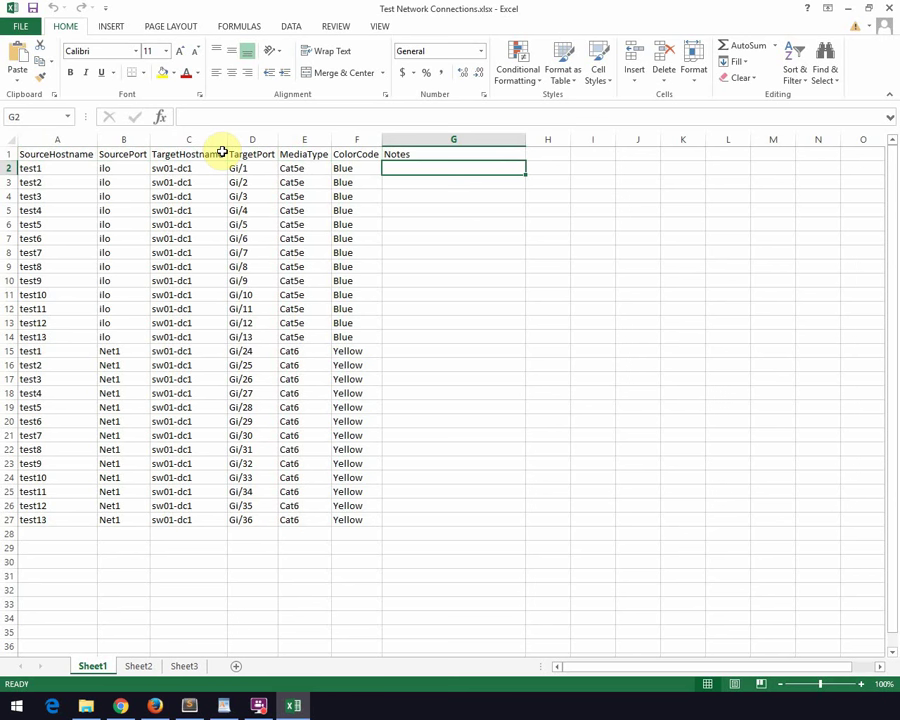
{"action": "type", "text": "Manage V"}
{"action": "key", "text": "BackSpace"}
{"action": "type", "text": "ment VLAN"}
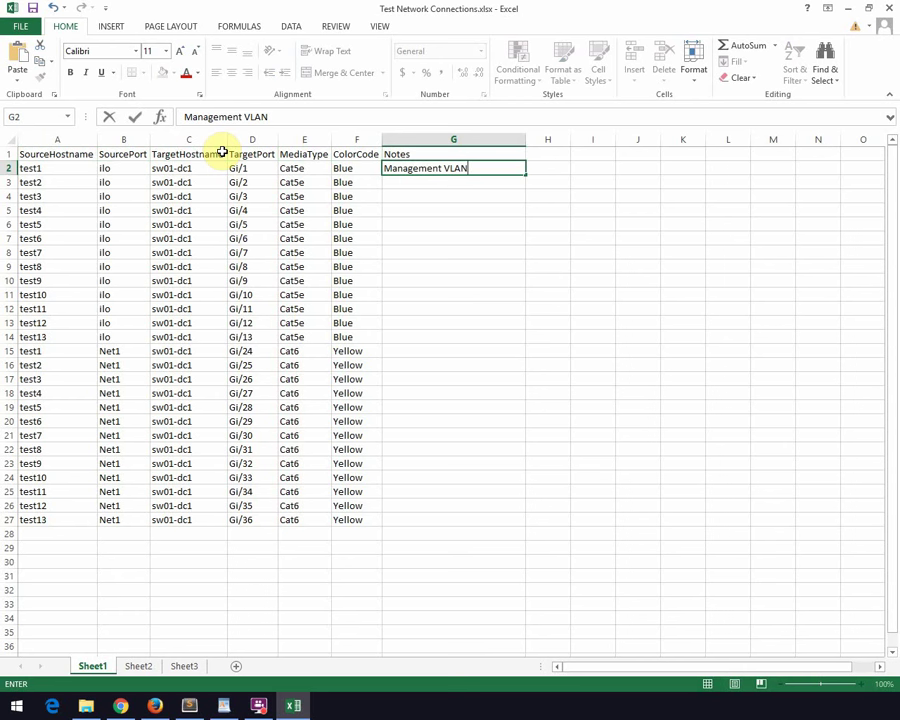
{"action": "key", "text": "Return"}
{"action": "key", "text": "Up"}
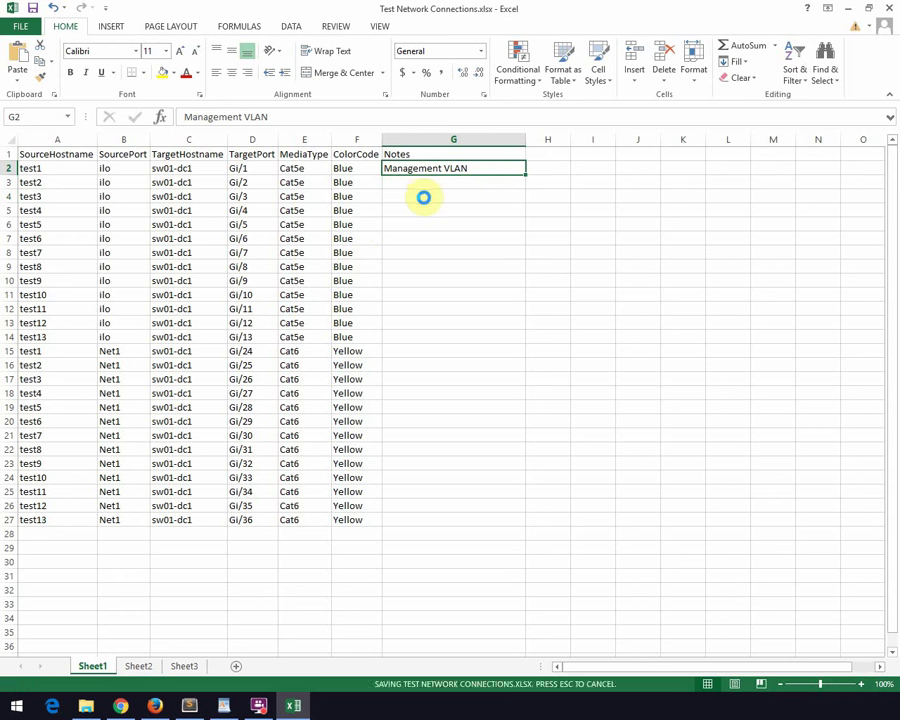
Close Excel and upload Test Network Connections.xlsx via Bulk Importer > Import Network Connections
{"action": "left_click", "coordinate": [888, 9]}
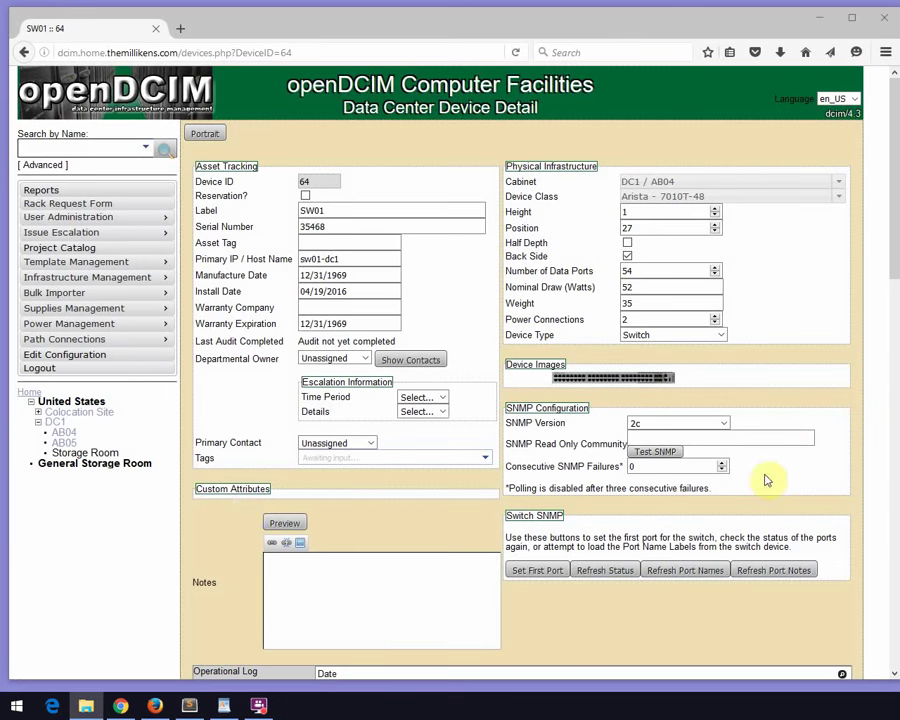
{"action": "mouse_move", "coordinate": [55, 292]}
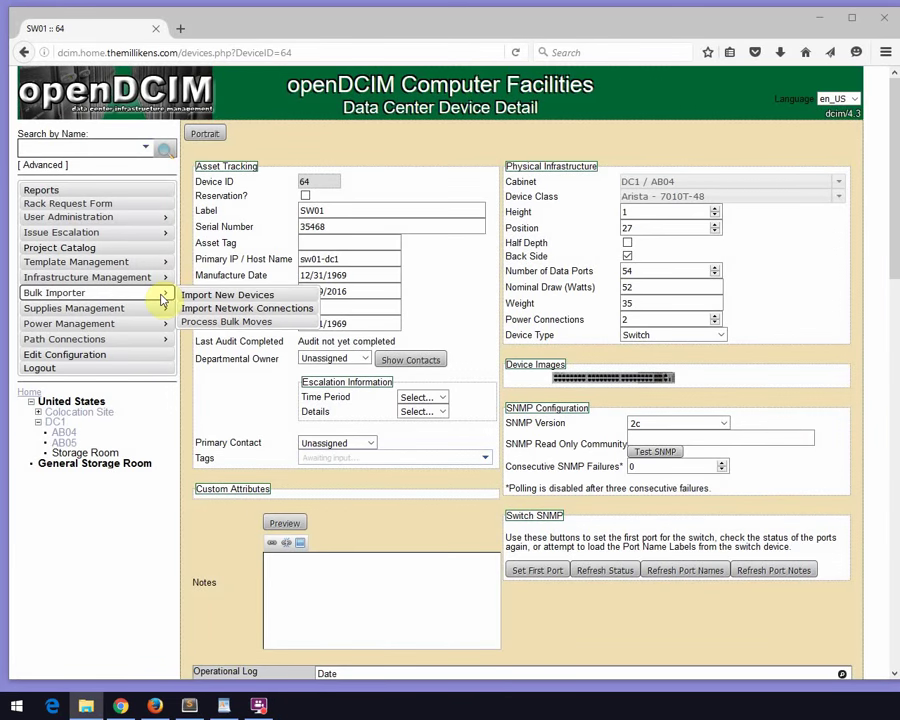
{"action": "left_click", "coordinate": [243, 296]}
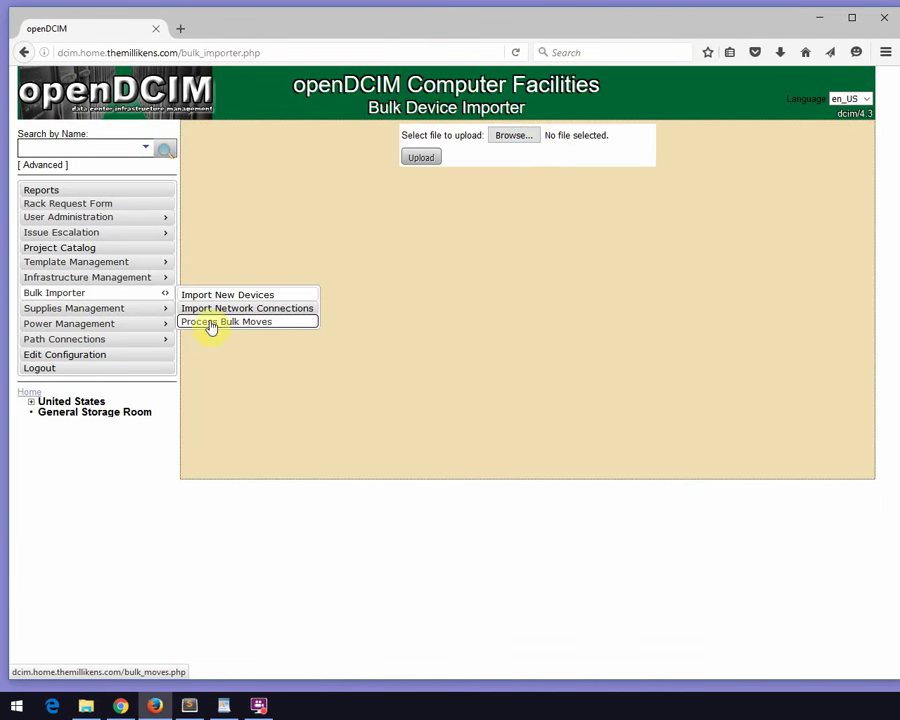
{"action": "left_click", "coordinate": [218, 310]}
{"action": "left_click", "coordinate": [520, 136]}
{"action": "double_click", "coordinate": [221, 237]}
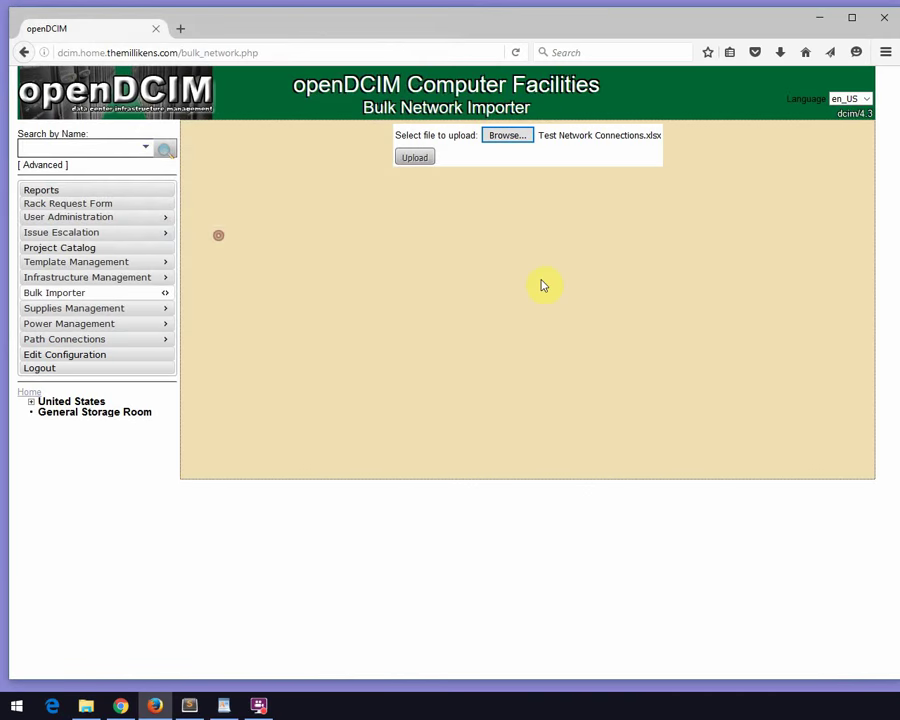
{"action": "left_click", "coordinate": [428, 157]}
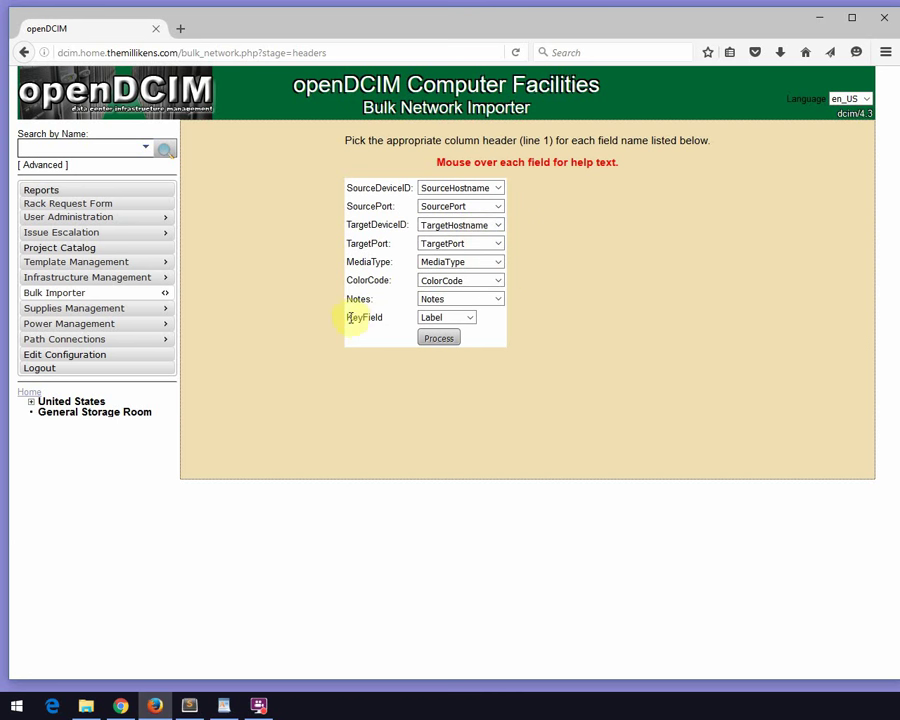
Change the KeyField from Label to Hostname and process the network connections import
{"action": "left_click_drag", "start_coordinate": [345, 317], "coordinate": [383, 317]}
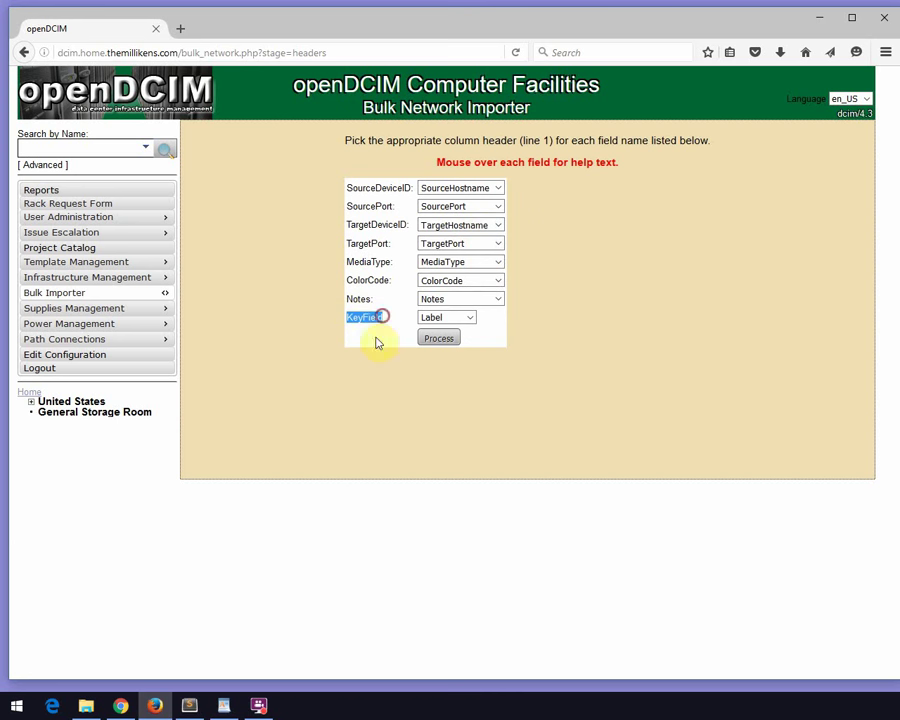
{"action": "left_click", "coordinate": [345, 385]}
{"action": "left_click", "coordinate": [472, 318]}
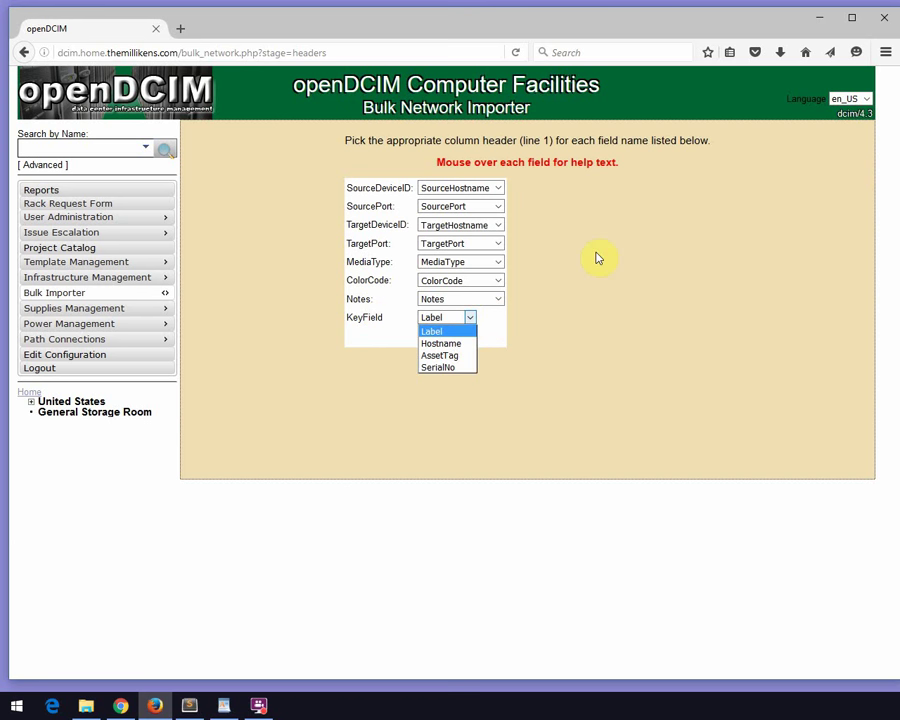
{"action": "left_click", "coordinate": [463, 343]}
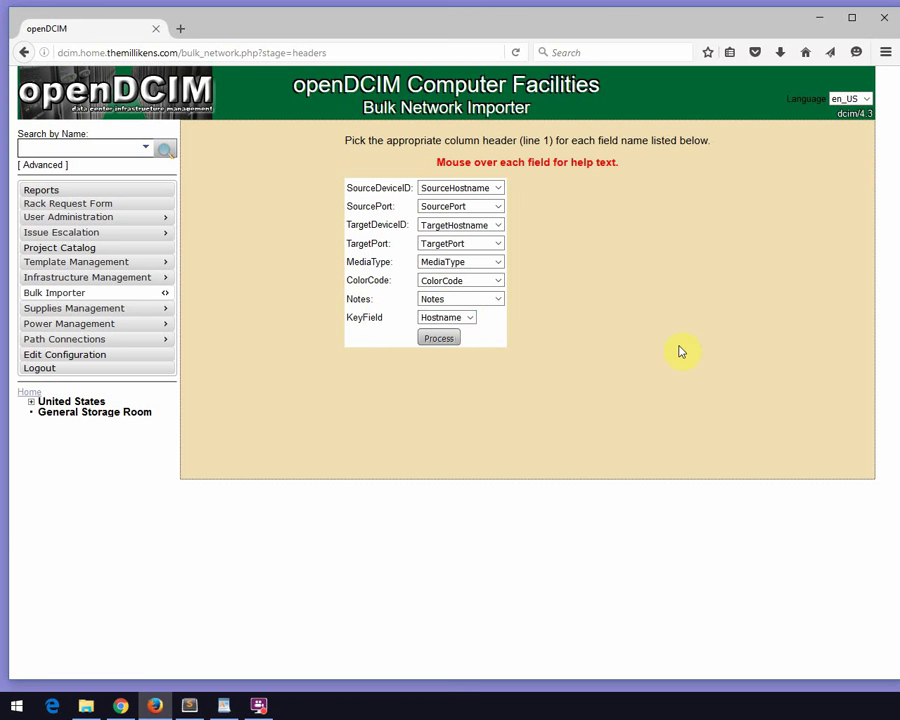
{"action": "left_click", "coordinate": [443, 345]}
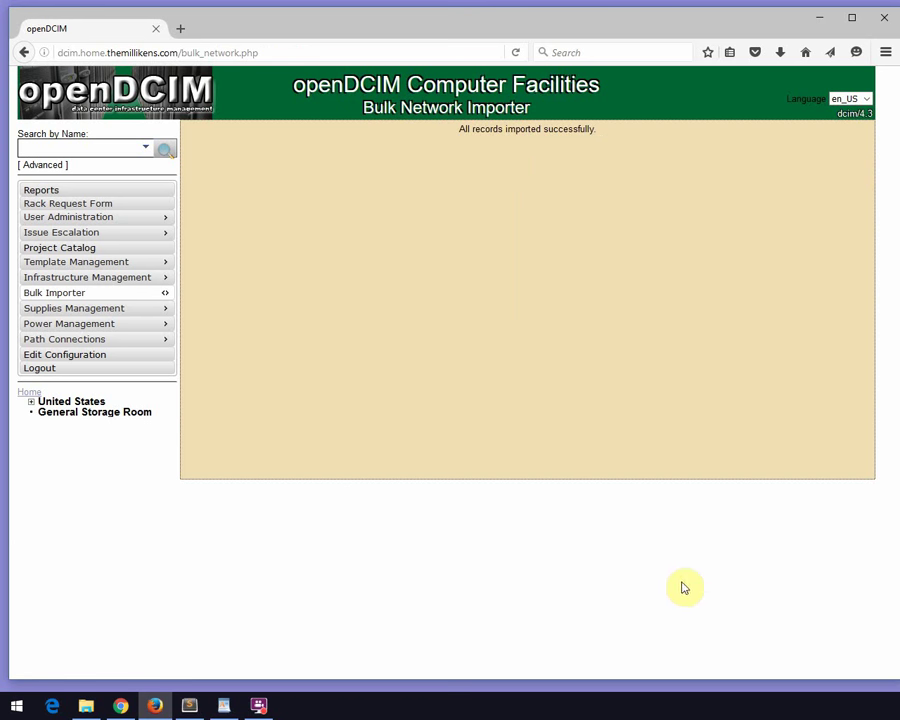
Navigate United States > DC1 > AB04 to SW01 and view its TEST1–TEST13 ILO and Net1 connections
{"action": "left_click", "coordinate": [31, 401]}
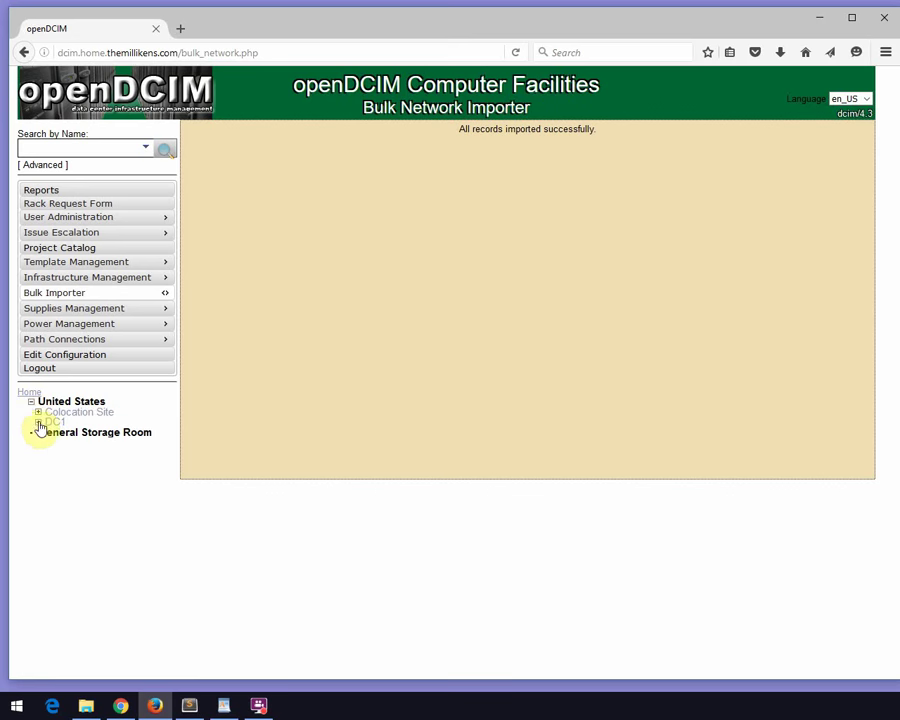
{"action": "left_click", "coordinate": [50, 423]}
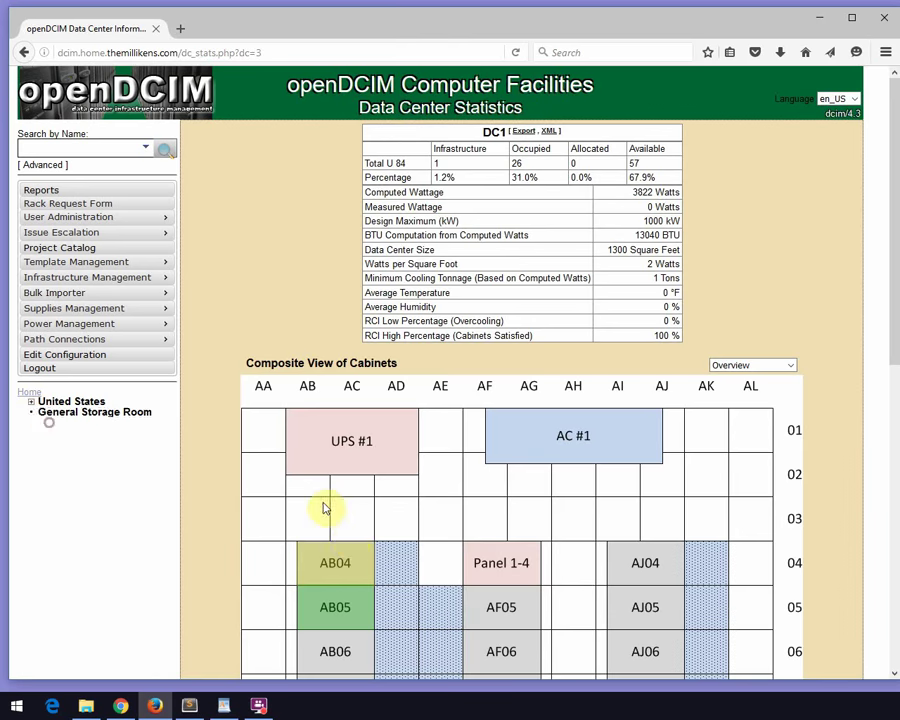
{"action": "left_click", "coordinate": [351, 555]}
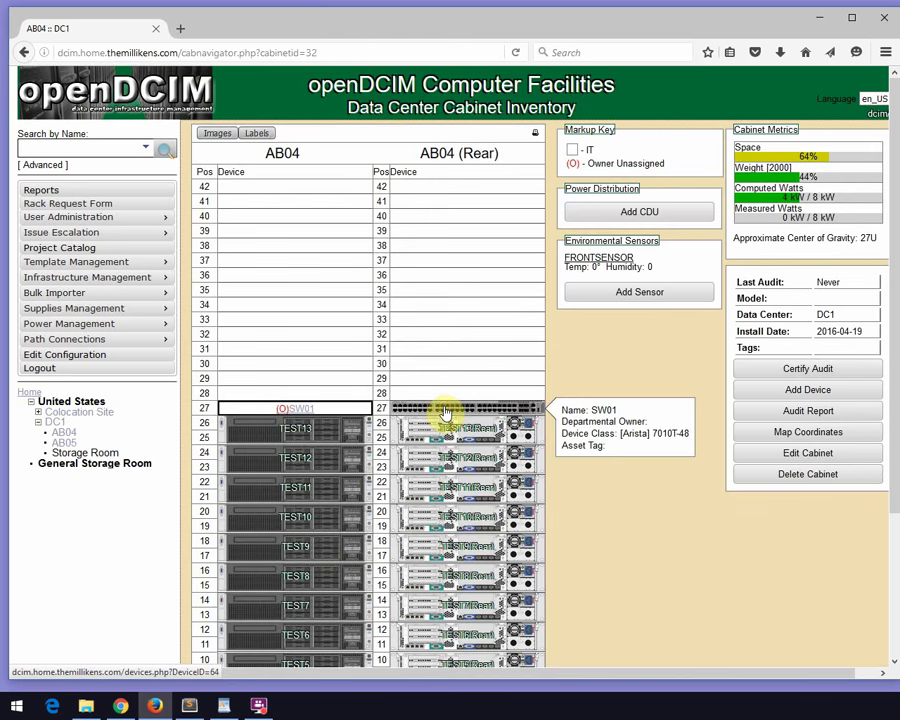
{"action": "left_click", "coordinate": [445, 411]}
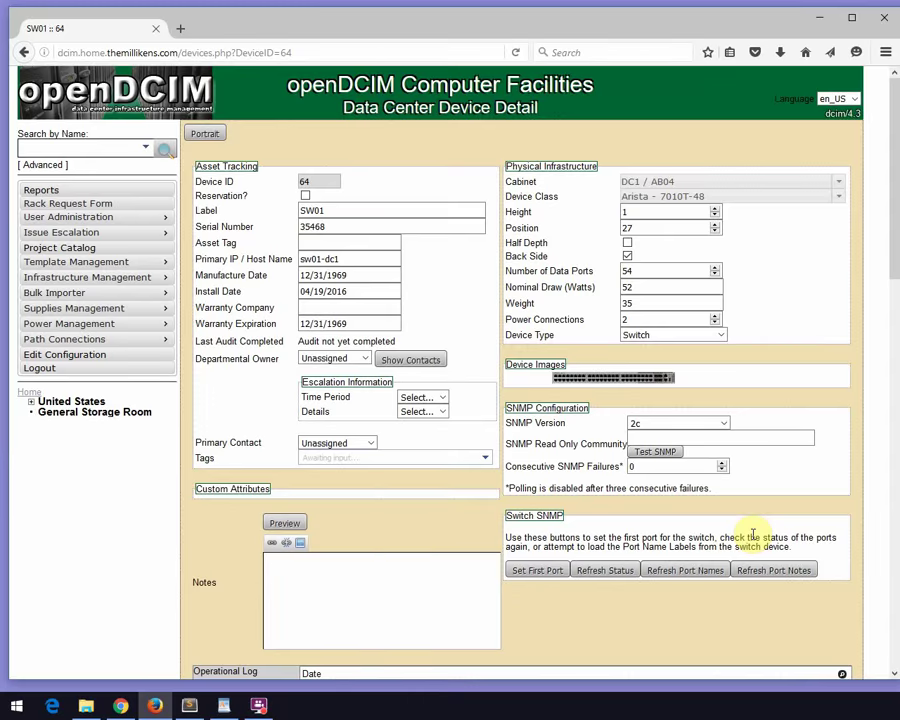
{"action": "scroll", "coordinate": [700, 504], "scroll_direction": "down", "scroll_amount": 5}
{"action": "scroll", "coordinate": [712, 506], "scroll_direction": "down", "scroll_amount": 1}
{"action": "scroll", "coordinate": [710, 510], "scroll_direction": "down", "scroll_amount": 4}
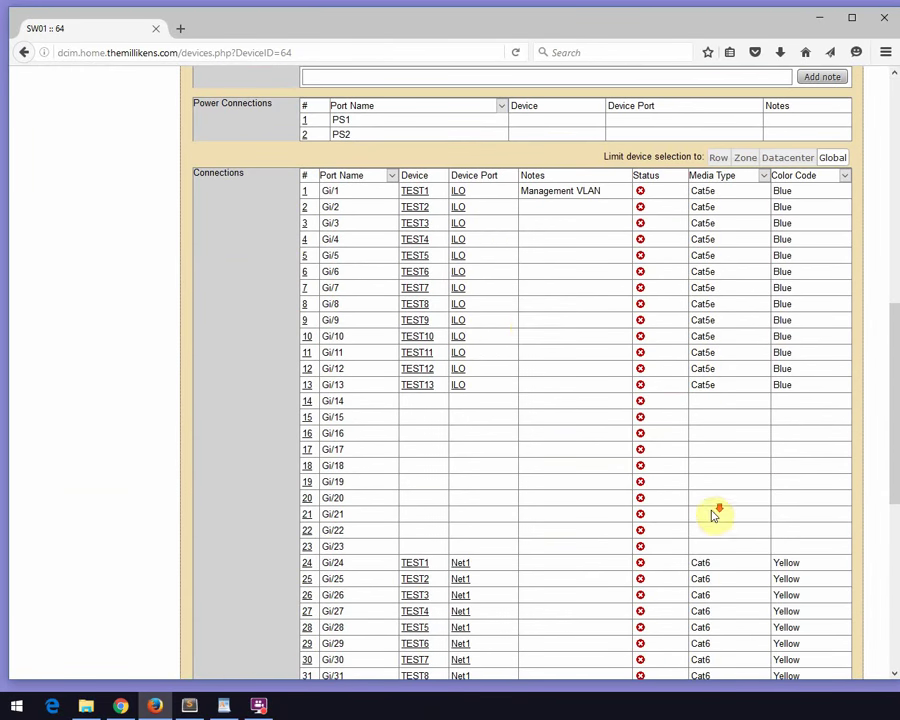